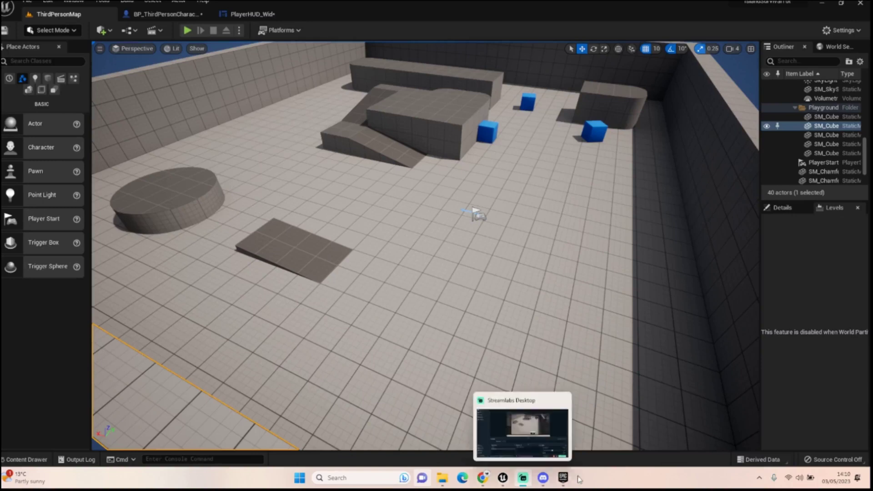
right_drag(426, 245, 432, 175)
key(s)
key(d)
key(a)
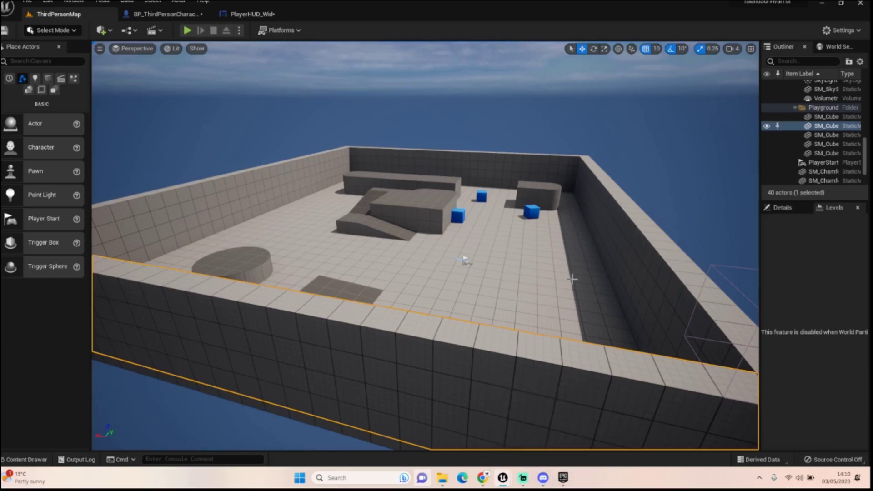
Switch to the Epic Games Launcher and look over the Low Poly Style Deluxe 2: Tropical Environment marketplace page
click(569, 480)
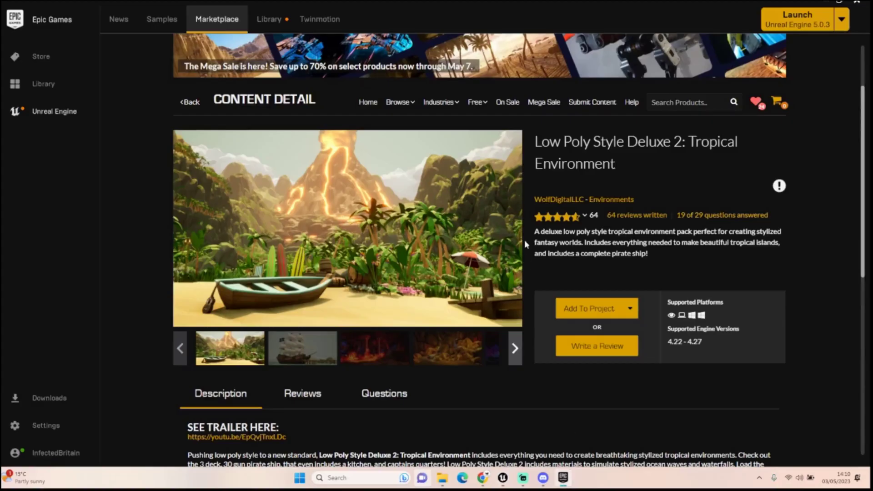
scroll(578, 239, down, 1)
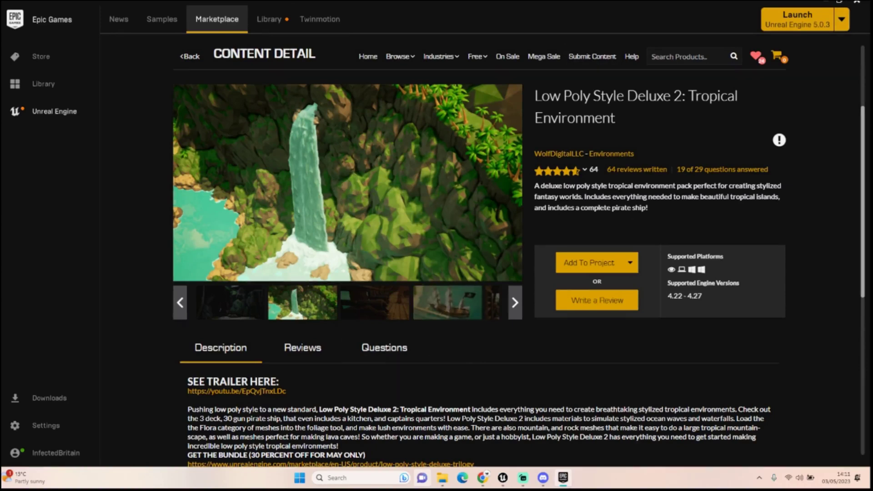
Switch back to the Unreal Editor, filter the content assets by "Water" and place the large circular water mesh (SM_Water_CircleLarge) in the level
mouse_move(502, 478)
click(471, 431)
mouse_move(425, 245)
right_down()
mouse_move(491, 268)
mouse_move(428, 246)
mouse_move(418, 227)
mouse_move(423, 291)
mouse_move(436, 282)
mouse_move(427, 254)
right_up()
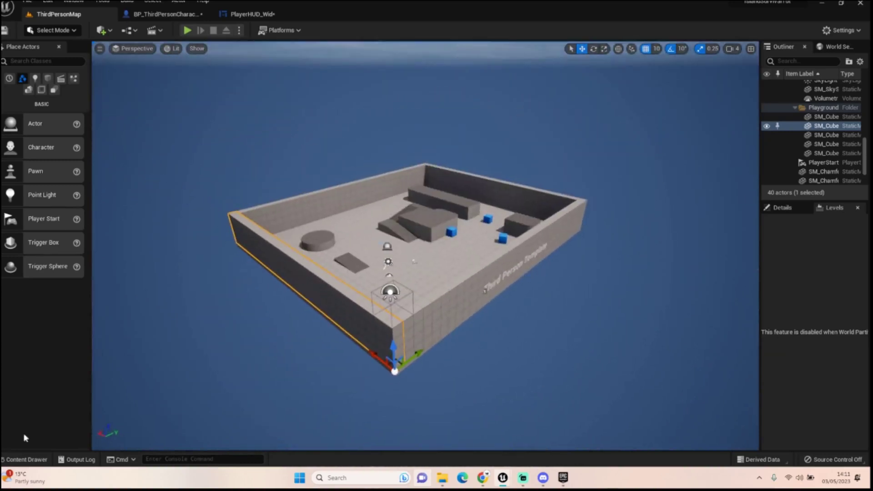
click(26, 460)
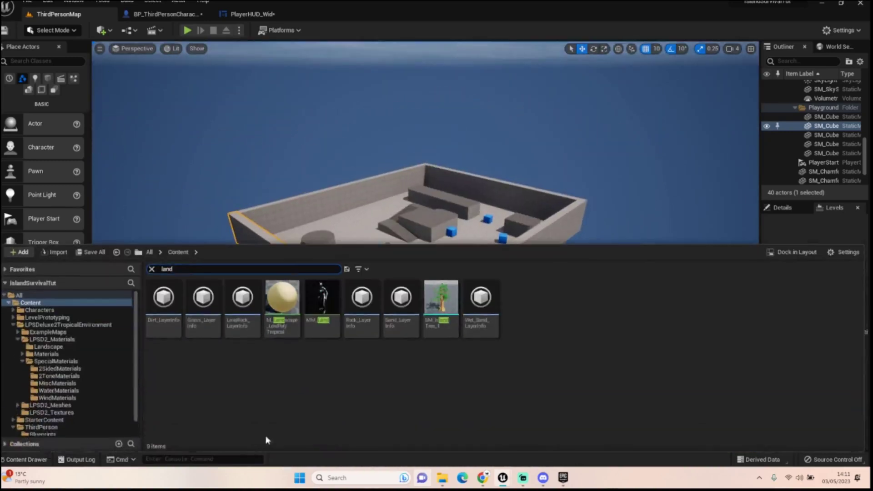
click(153, 270)
text(Water)
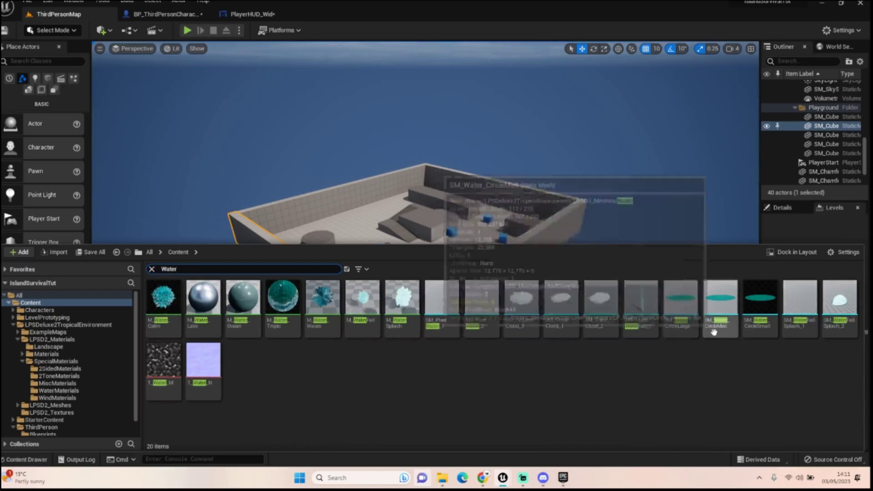
click(687, 303)
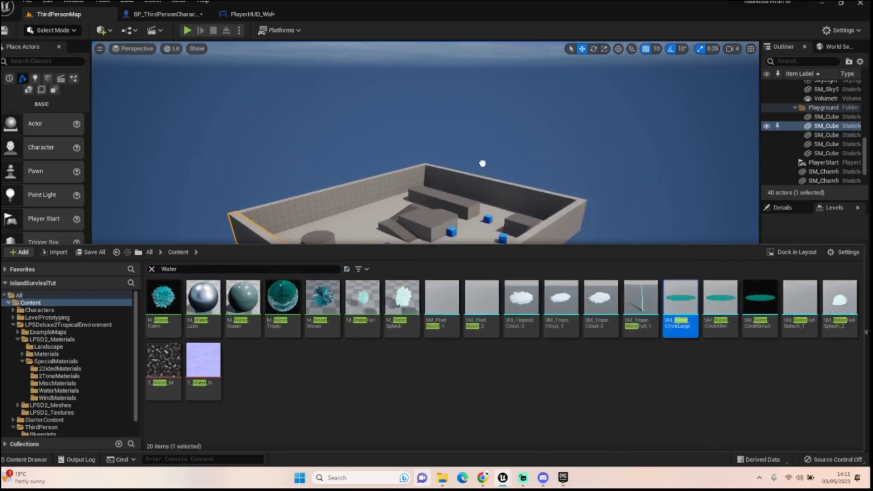
drag(400, 217, 406, 225)
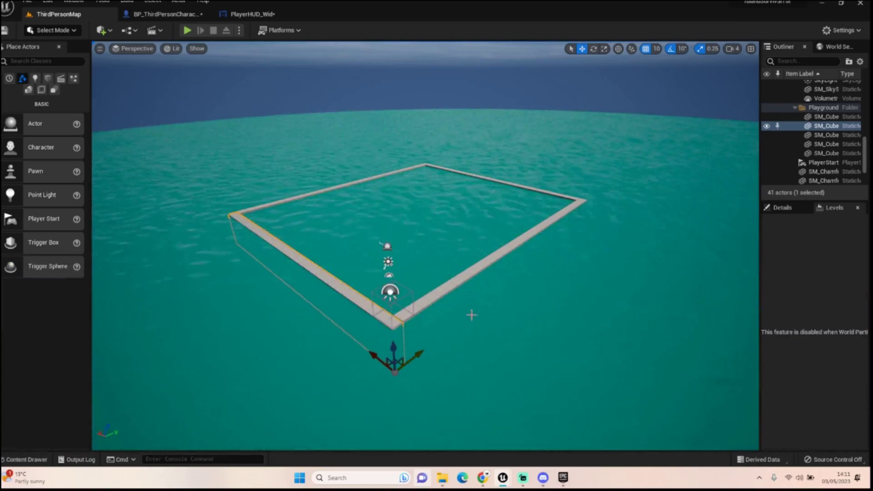
Find the placed water mesh among the level's actors by filtering for "cir", then select it and focus the view on it
click(566, 337)
right_drag(462, 232, 370, 231)
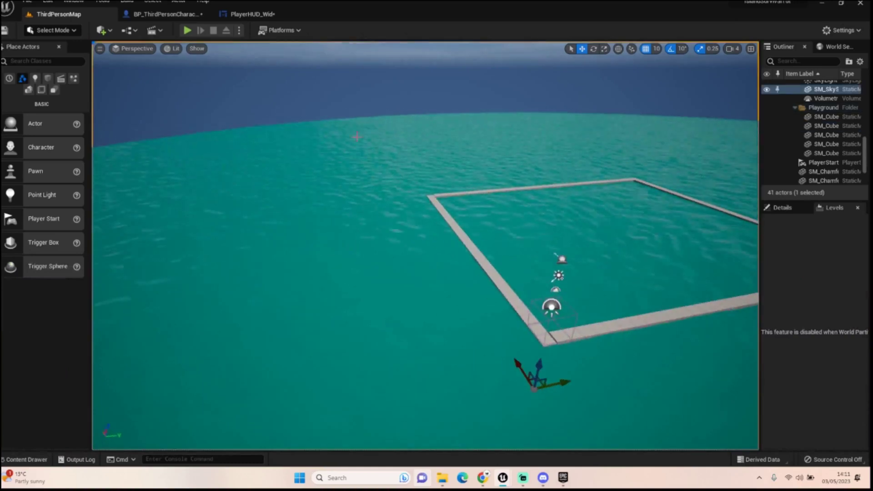
click(371, 115)
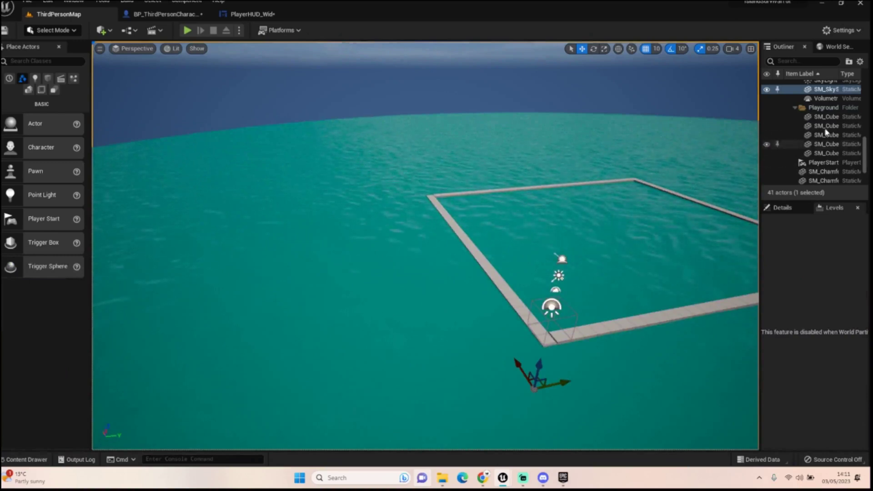
scroll(828, 137, down, 3)
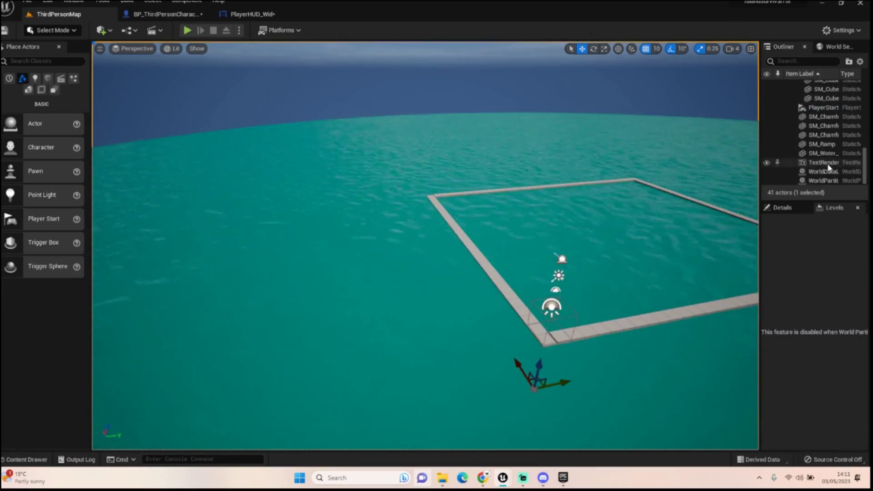
scroll(829, 172, up, 5)
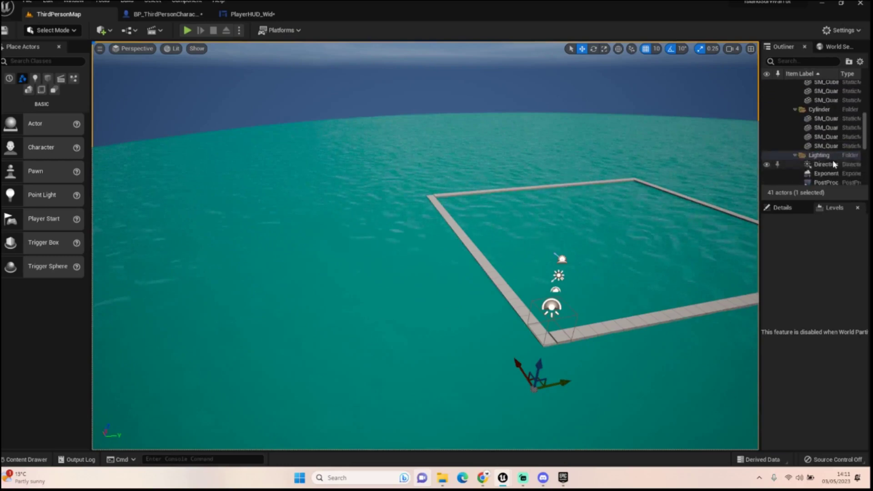
scroll(831, 143, up, 3)
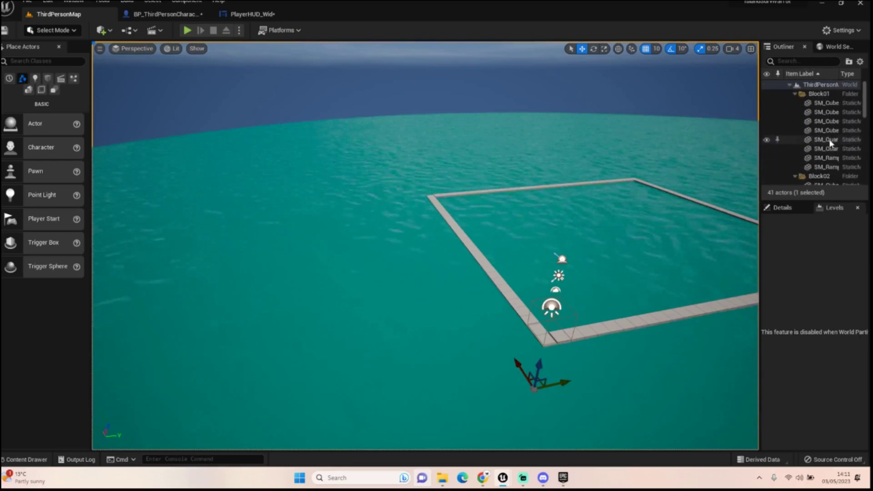
scroll(830, 146, down, 5)
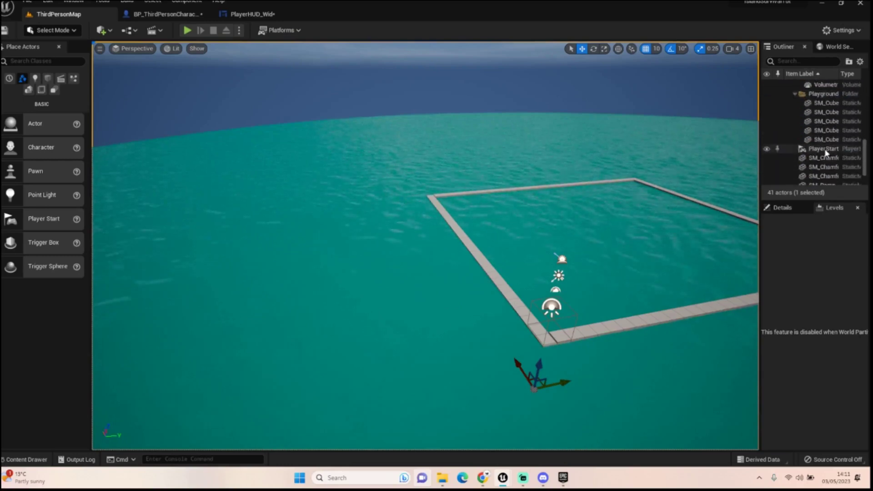
click(813, 62)
text(wa)
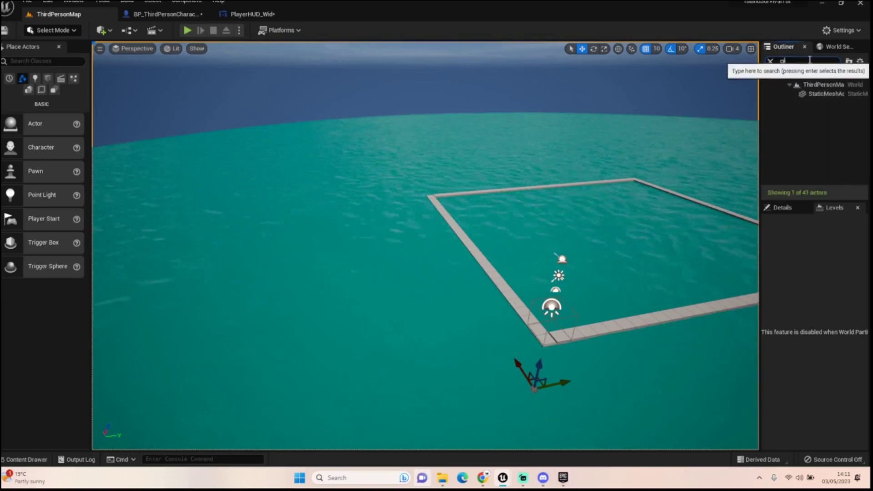
click(818, 94)
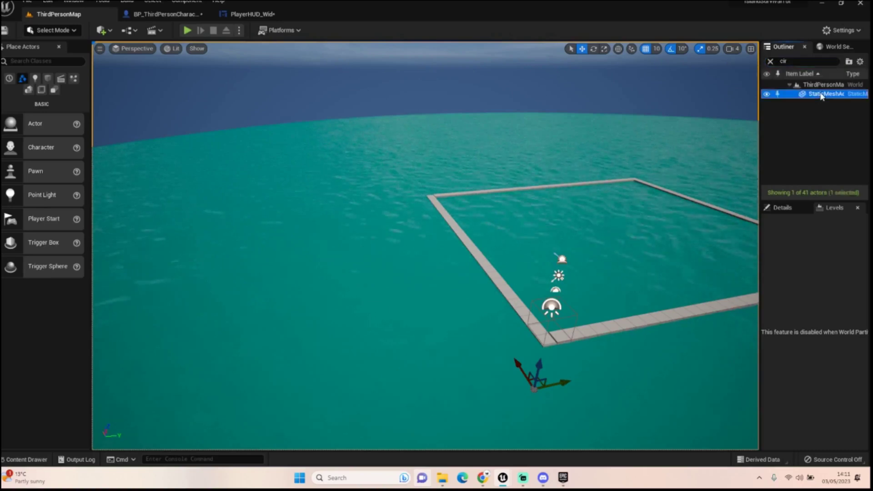
key(f)
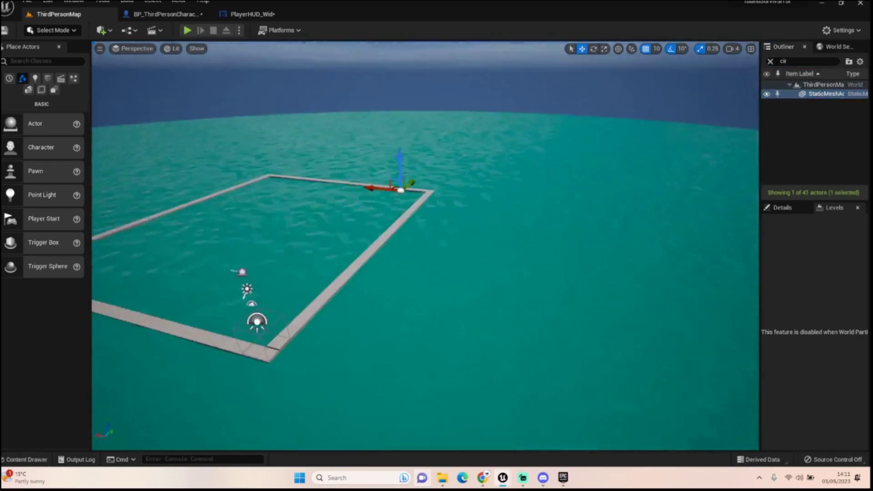
Lower the water mesh until its surface lies beneath the Third Person Template arena
drag(399, 154, 418, 205)
right_drag(538, 200, 529, 272)
key(w)
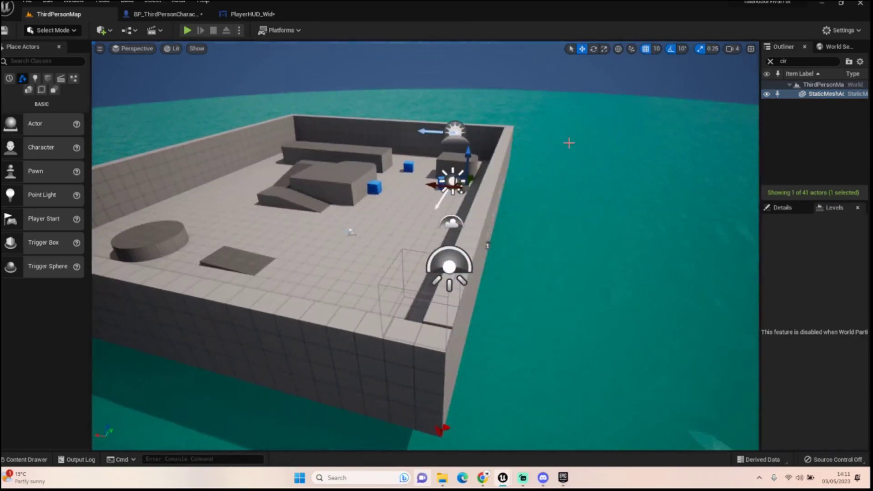
right_drag(535, 169, 488, 152)
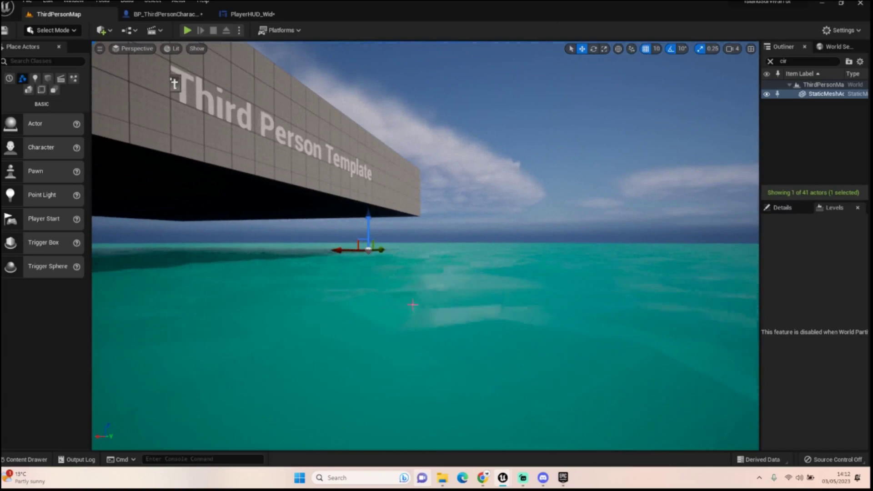
right_drag(499, 241, 523, 267)
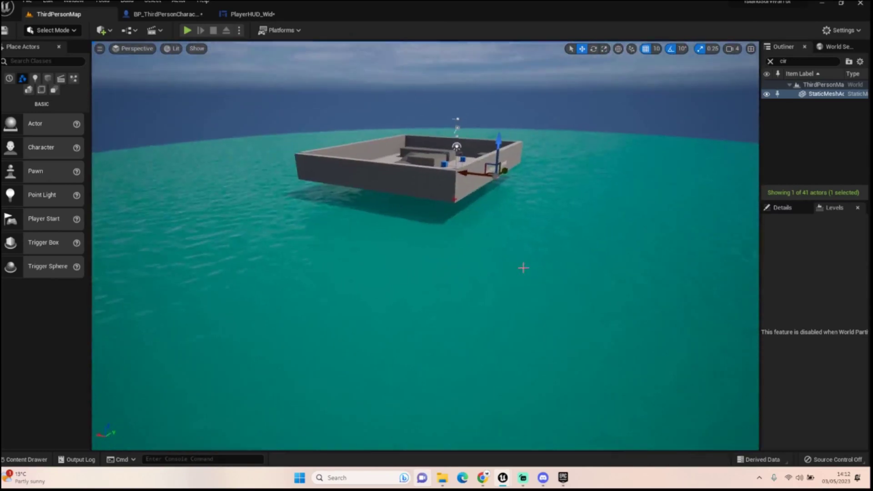
Switch to Landscape mode and widen the area showing the new landscape's settings
click(59, 31)
click(55, 53)
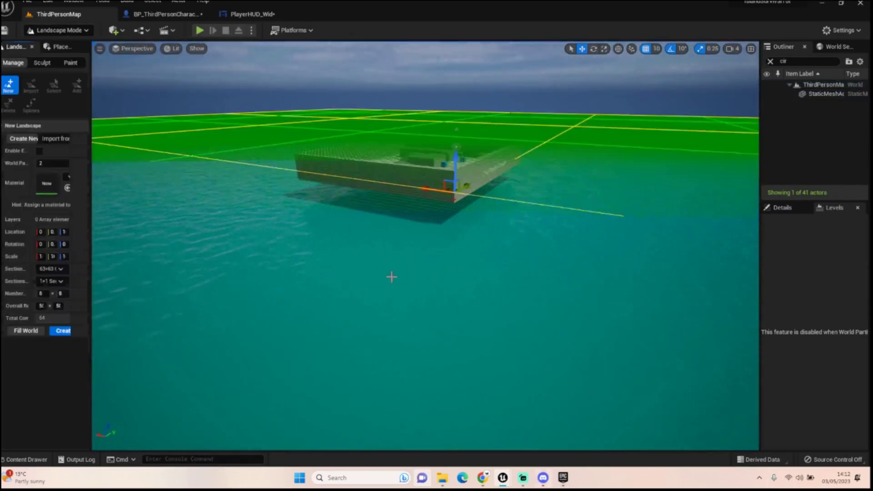
right_drag(444, 213, 473, 205)
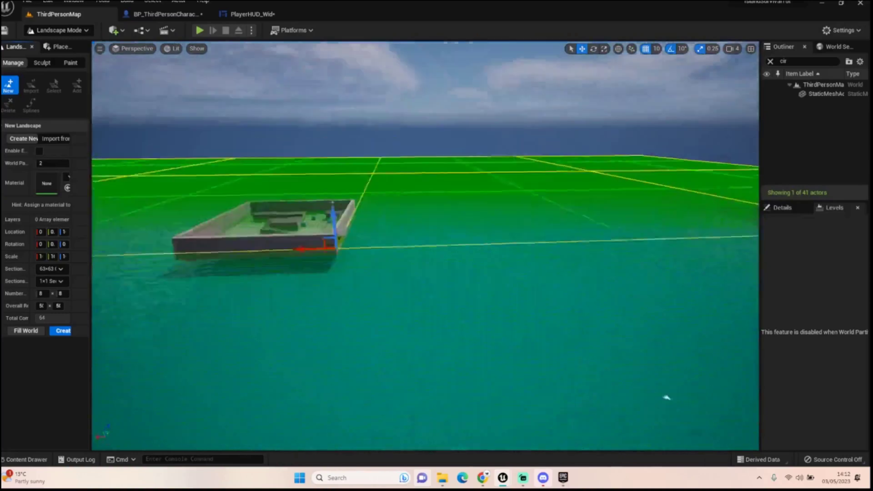
right_drag(666, 398, 628, 398)
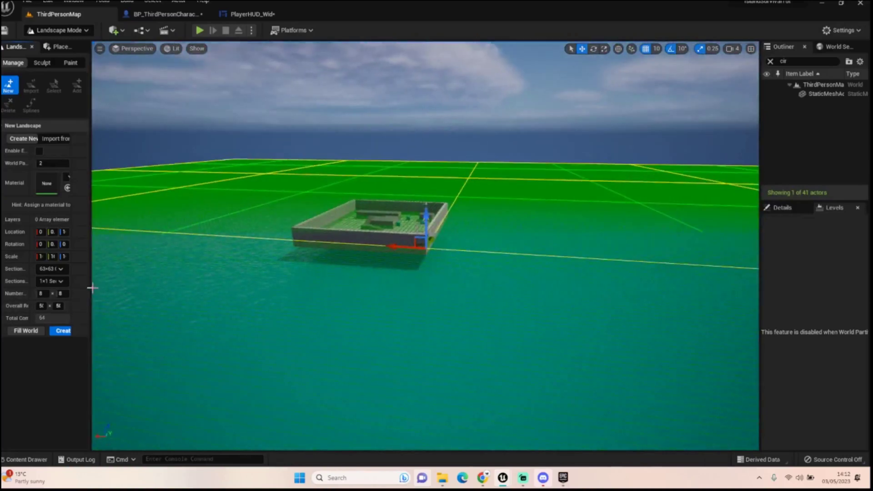
drag(107, 289, 127, 289)
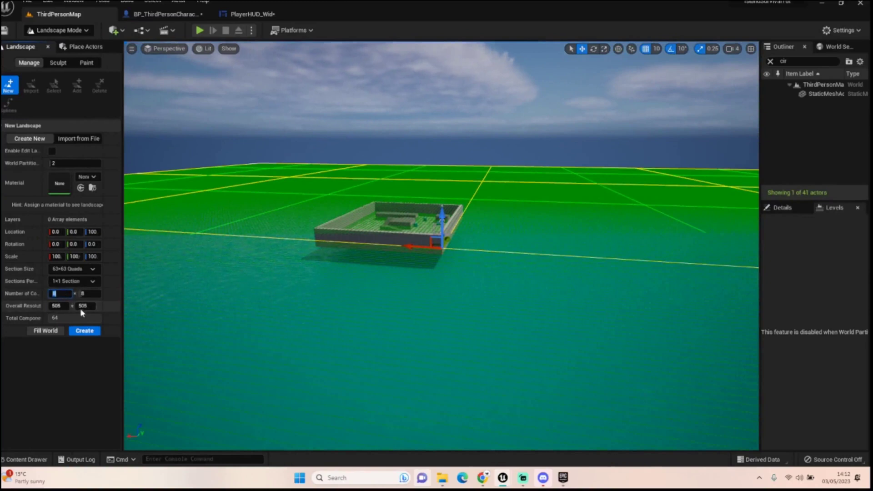
Set the new landscape's number of components to 9 by 9
click(86, 293)
text(9)
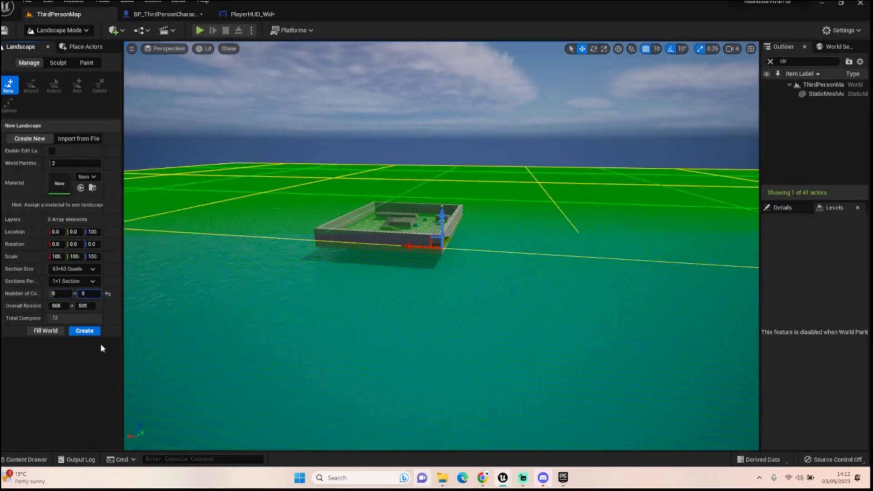
key(Return)
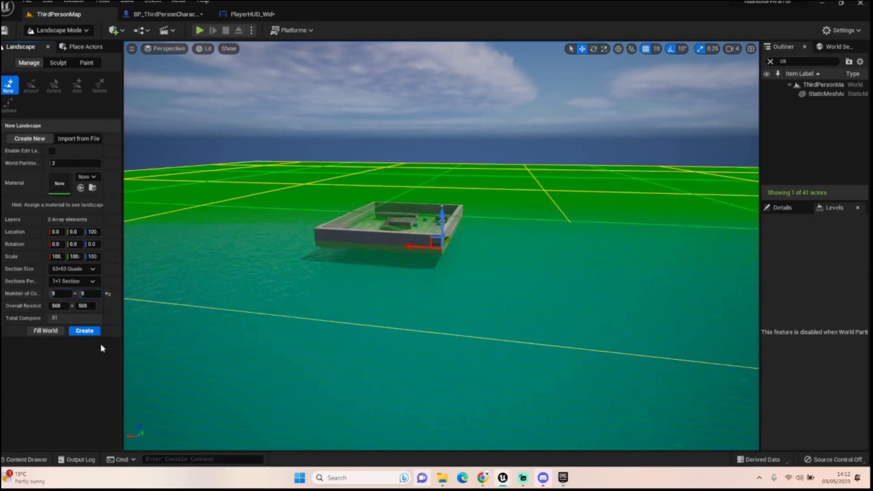
Set the new landscape's number of components to 10 by 10
click(73, 295)
text(10)
click(86, 295)
text(10)
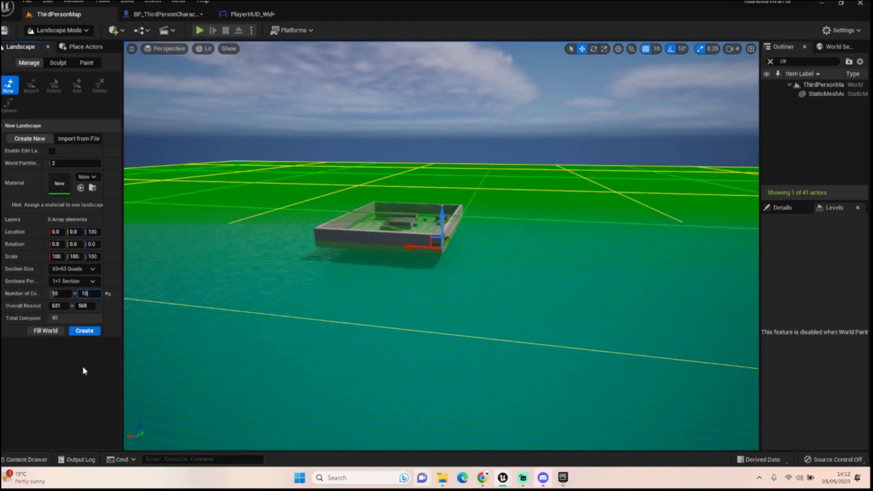
click(82, 367)
Set the landscape's section size to 127×127 quads and its sections per component to 2×2
click(71, 270)
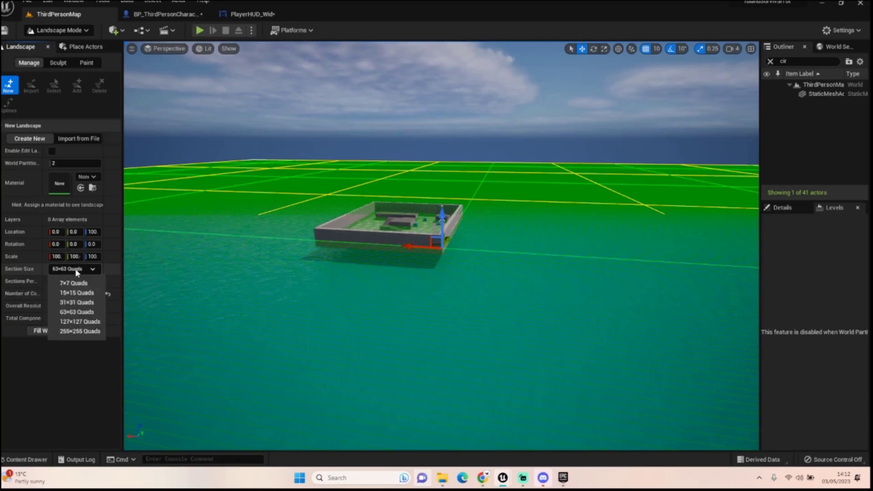
click(77, 321)
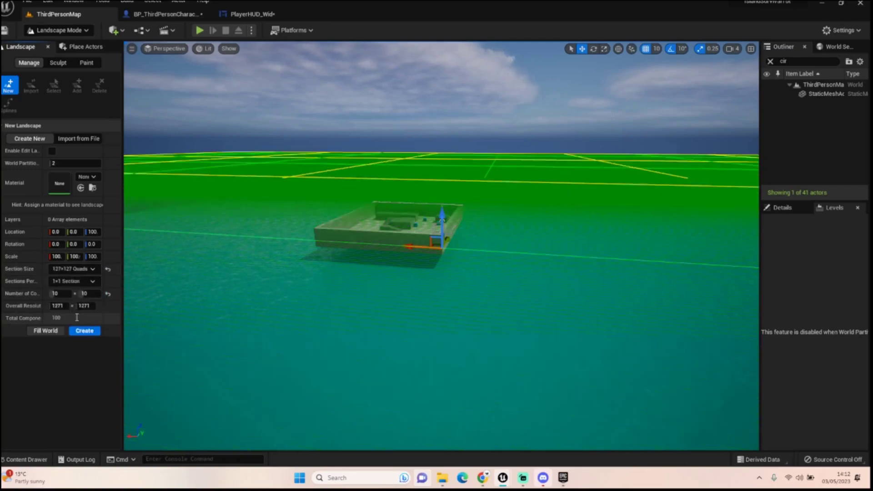
click(91, 282)
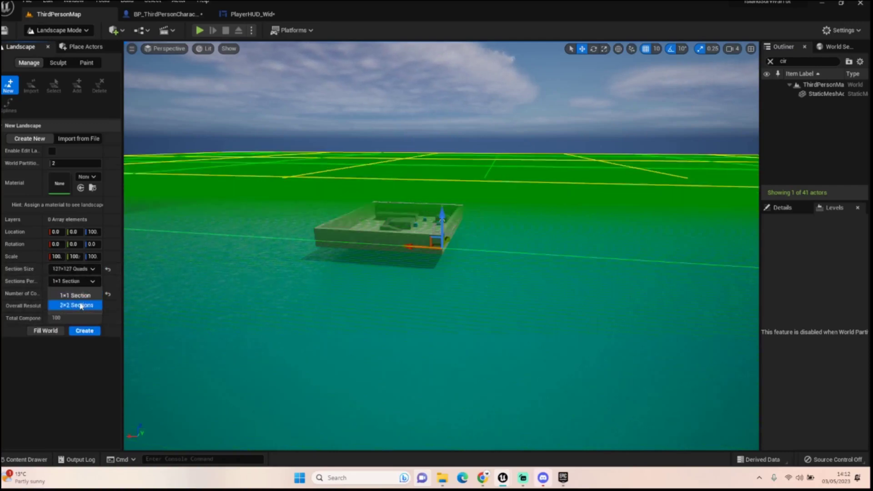
click(80, 305)
Lower the new landscape's preview grid below the arena and the water surface
right_drag(212, 303, 150, 214)
right_drag(227, 218, 229, 294)
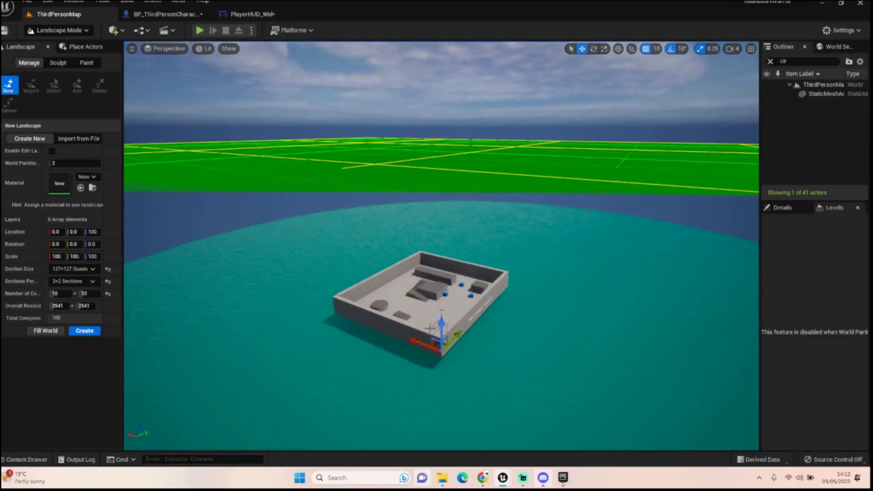
drag(441, 324, 432, 447)
right_drag(472, 345, 471, 154)
key(s)
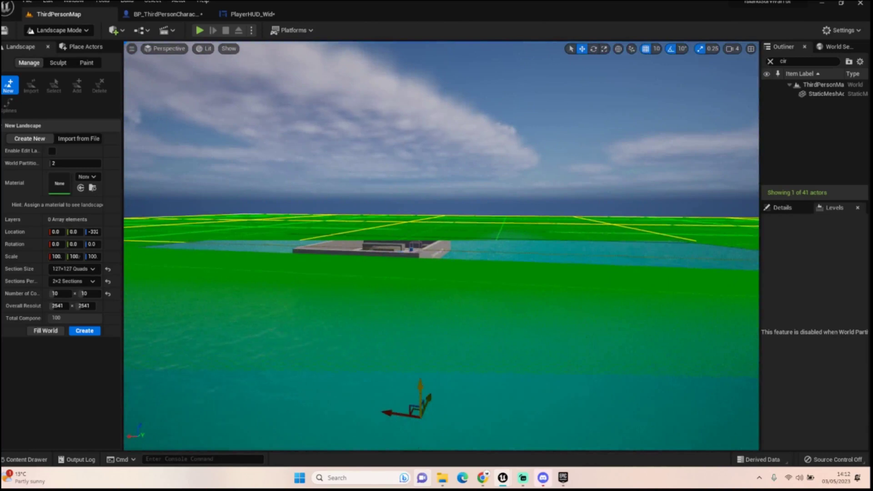
drag(421, 384, 427, 412)
right_drag(474, 373, 380, 398)
key(d)
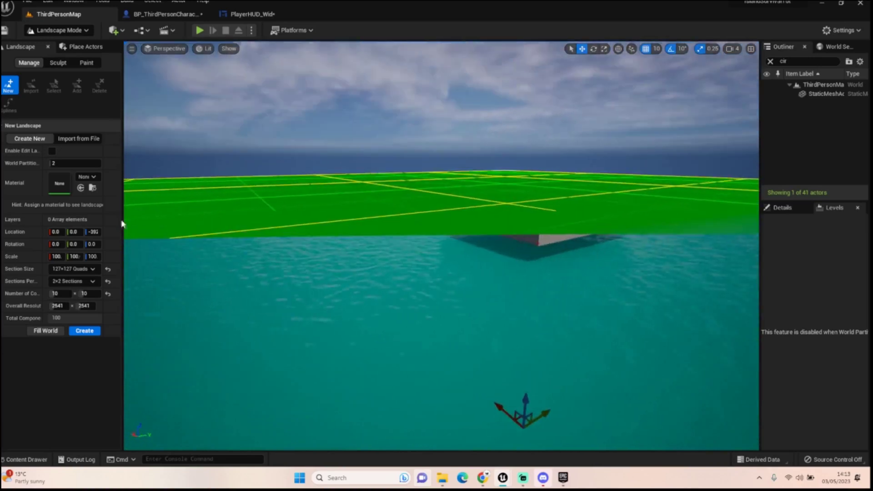
Assign the M_Landscape_LowPolyTropical material to the new landscape and create the landscape
click(86, 178)
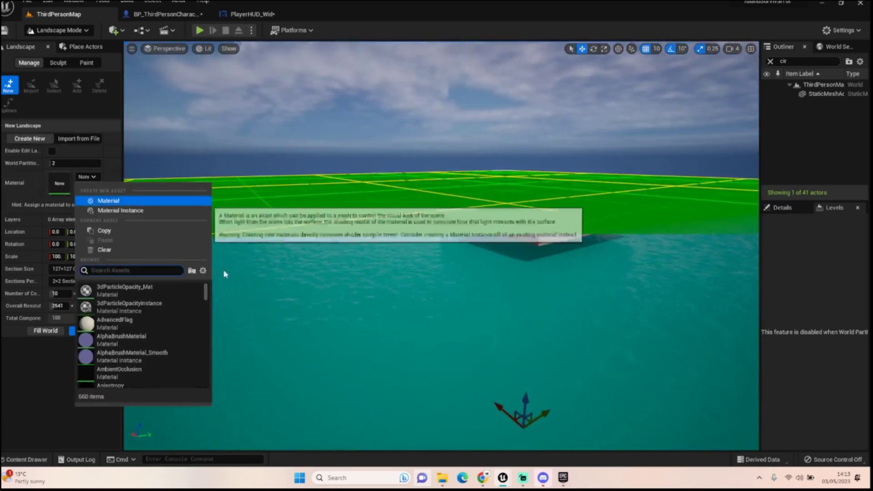
text(lan)
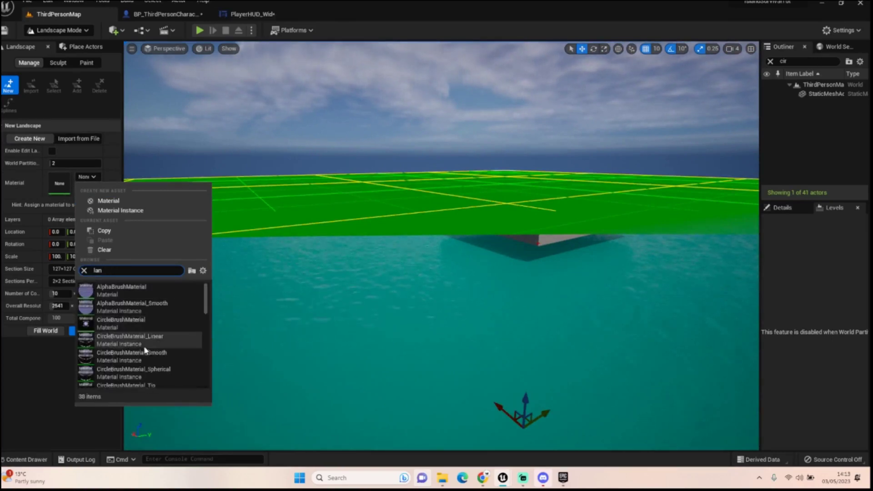
scroll(143, 342, down, 5)
scroll(144, 343, down, 5)
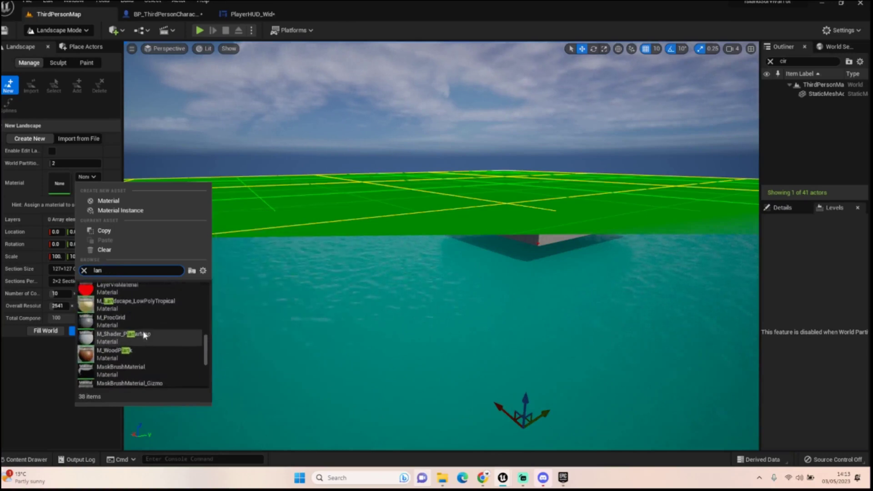
click(140, 307)
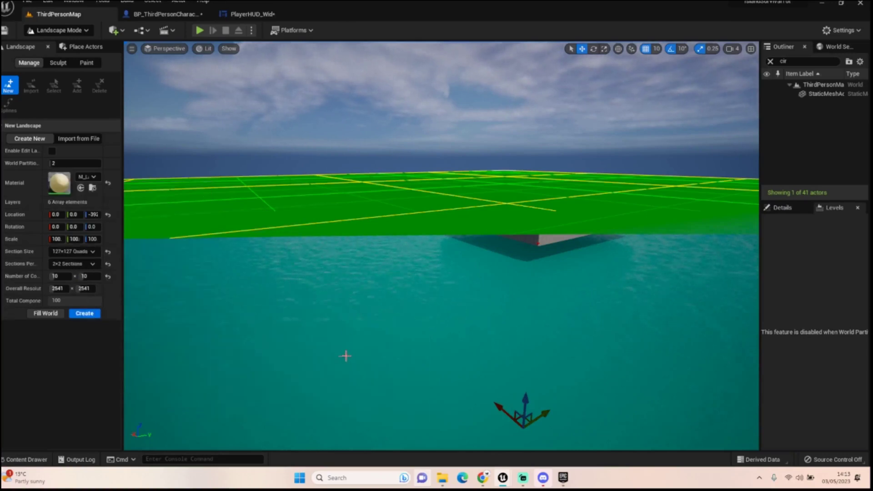
click(84, 313)
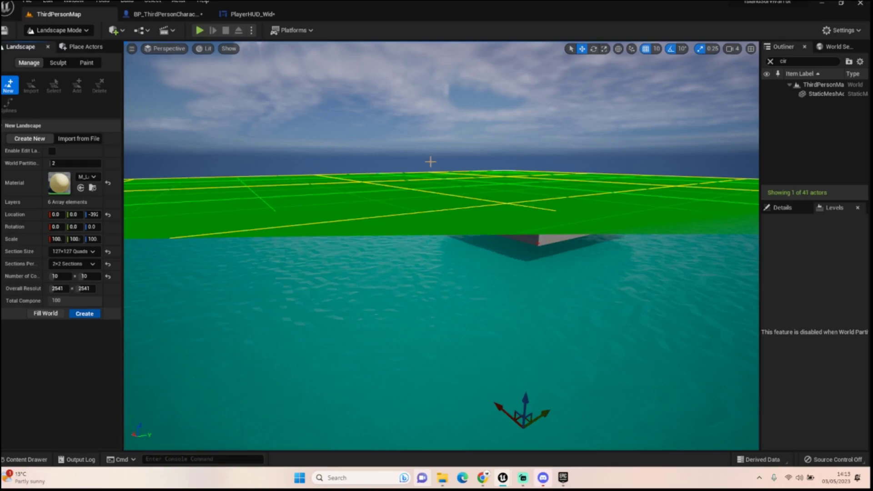
Open the landscape's paint layers and assign Sand_LayerInfo to the Sand layer
mouse_move(548, 265)
right_down()
mouse_move(624, 202)
mouse_move(630, 213)
mouse_move(318, 257)
mouse_move(348, 241)
mouse_move(218, 221)
mouse_move(132, 253)
mouse_move(127, 219)
mouse_move(352, 314)
mouse_move(191, 289)
mouse_move(546, 263)
right_up()
key(w)
key(w)
key(s)
key(s)
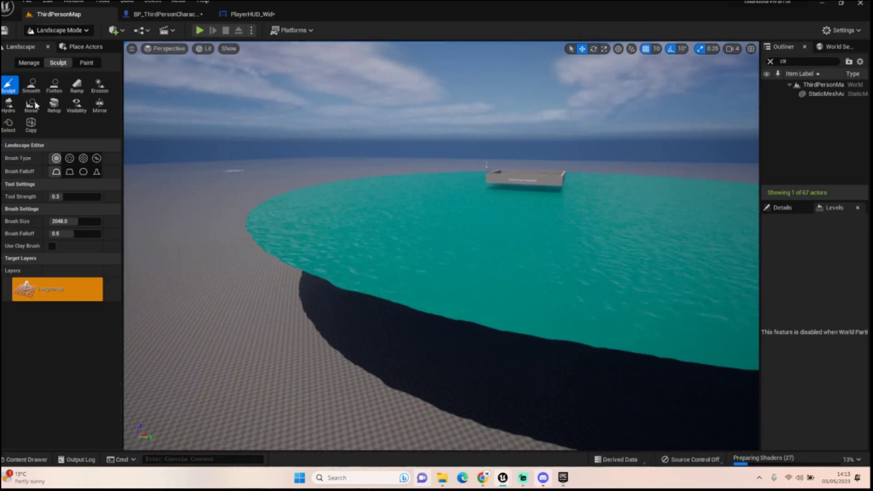
click(86, 63)
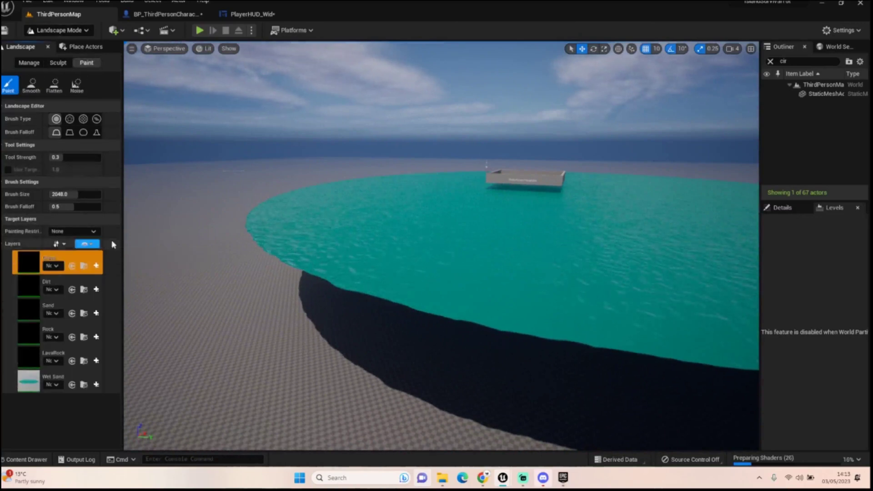
drag(122, 258, 155, 259)
click(82, 313)
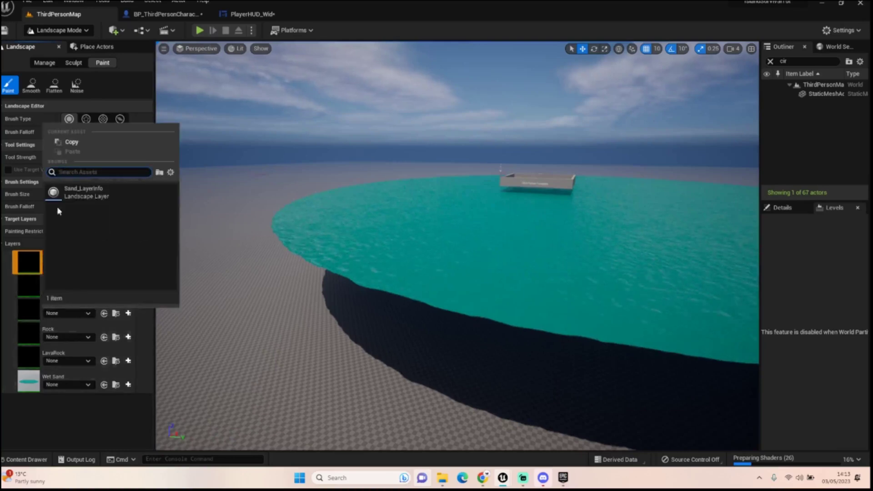
click(76, 194)
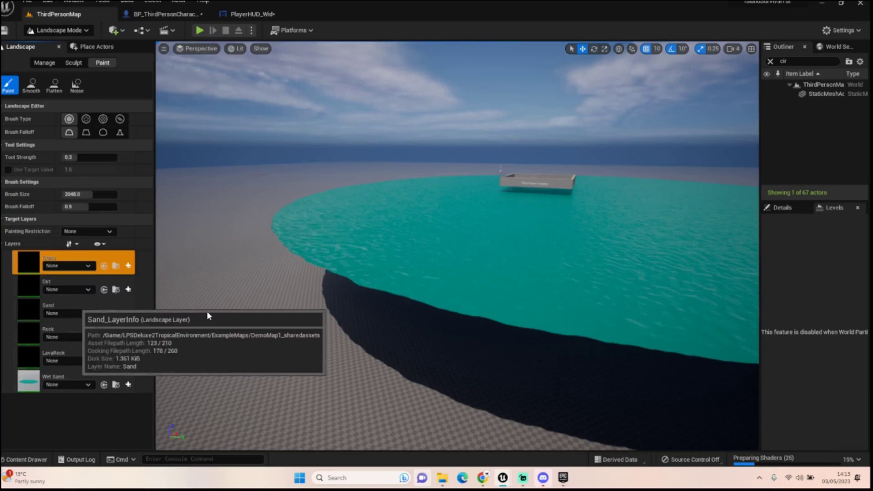
click(66, 310)
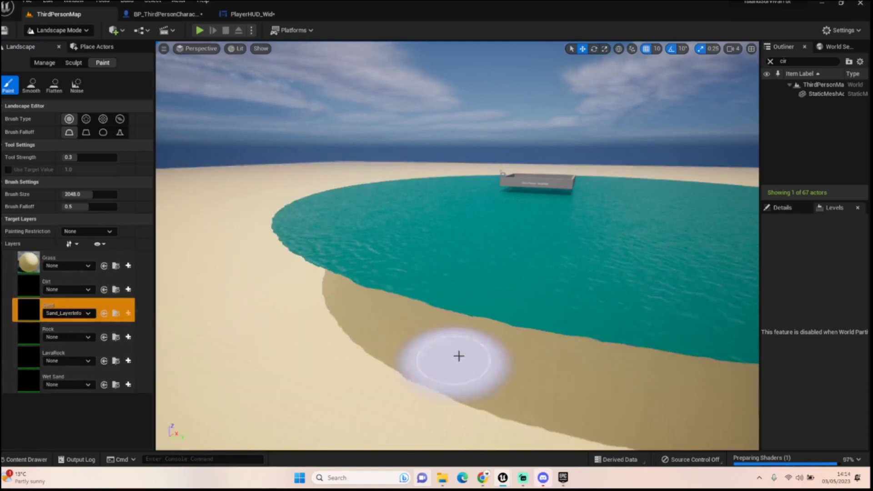
Assign the matching Rock_LayerInfo, Dirt_LayerInfo and Grass_LayerInfo assets to the Rock, Dirt and Grass paint layers
mouse_move(473, 355)
right_down()
mouse_move(318, 409)
mouse_move(510, 310)
mouse_move(605, 307)
mouse_move(644, 228)
mouse_move(642, 282)
mouse_move(633, 286)
mouse_move(421, 331)
right_up()
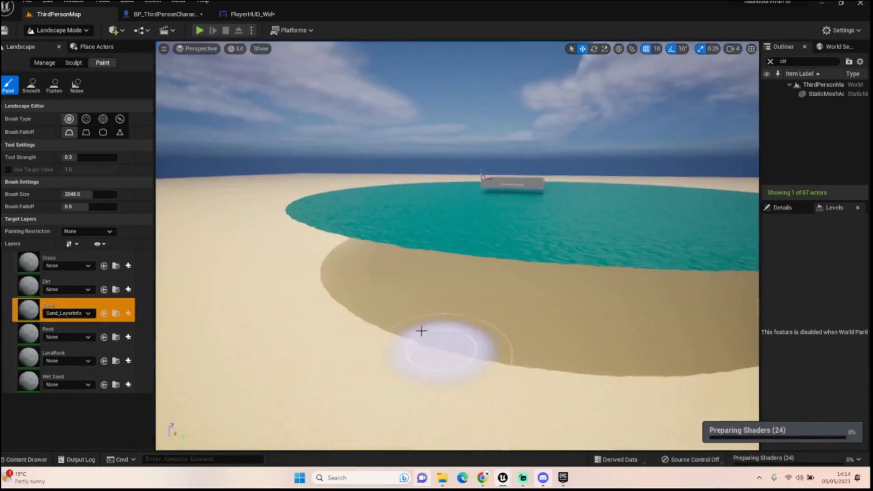
click(72, 336)
click(120, 216)
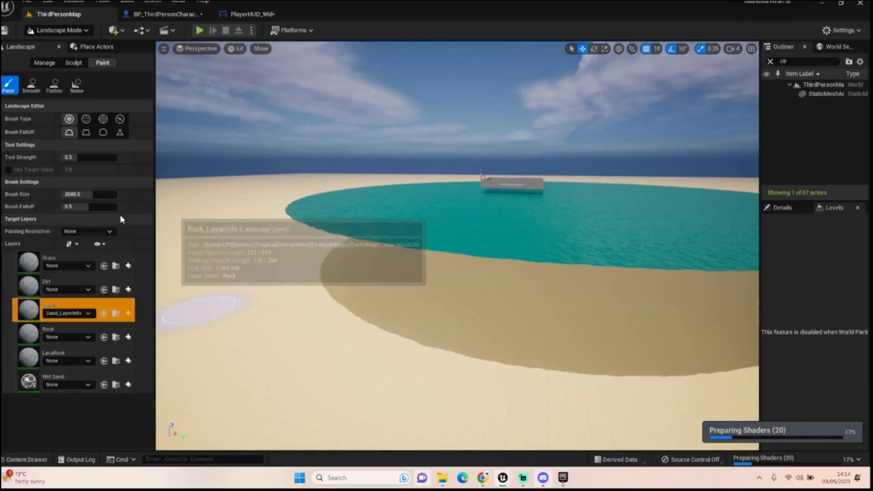
click(88, 290)
click(92, 171)
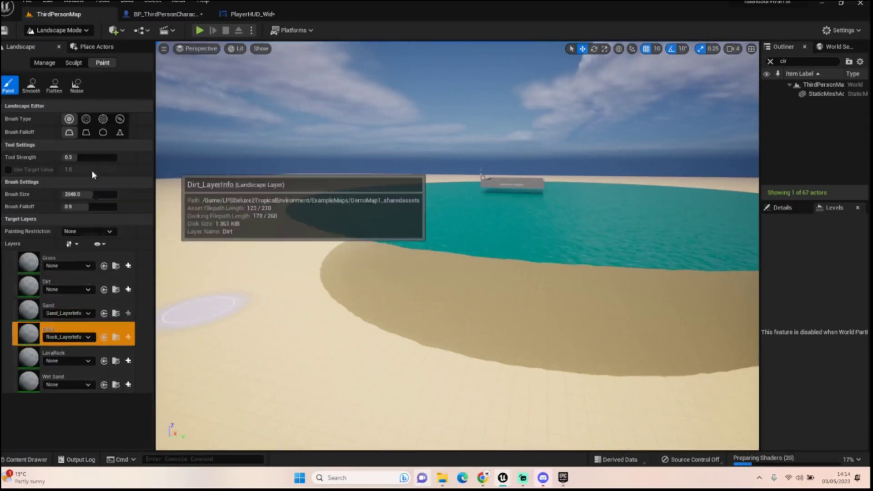
click(72, 266)
click(103, 350)
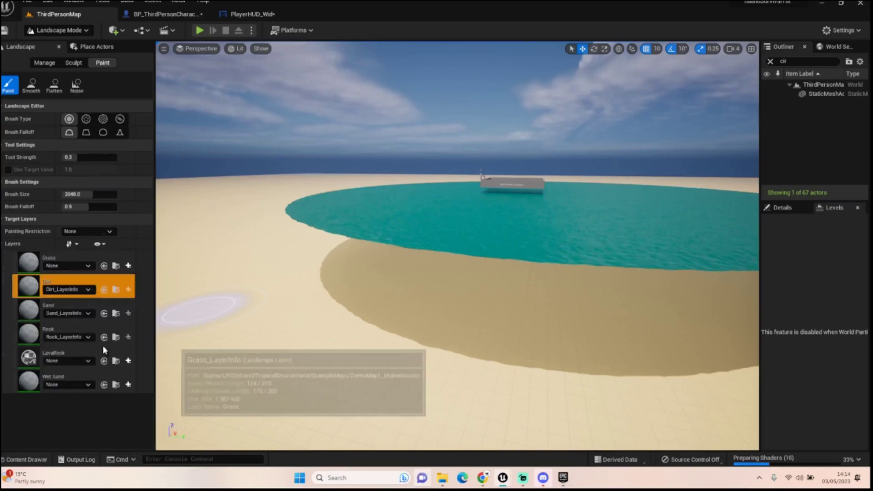
Assign LavaRock_LayerInfo to the LavaRock layer and Wet_Sand_LayerInfo to the Wet Sand layer
click(69, 361)
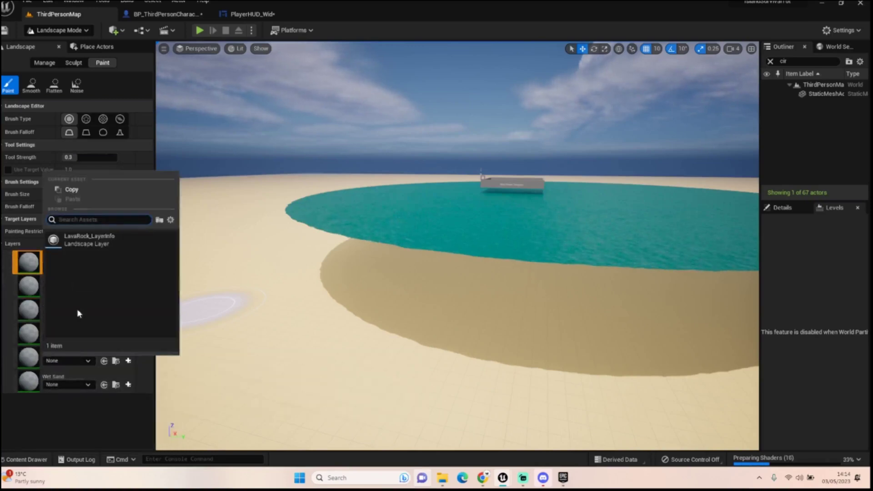
click(89, 240)
click(67, 385)
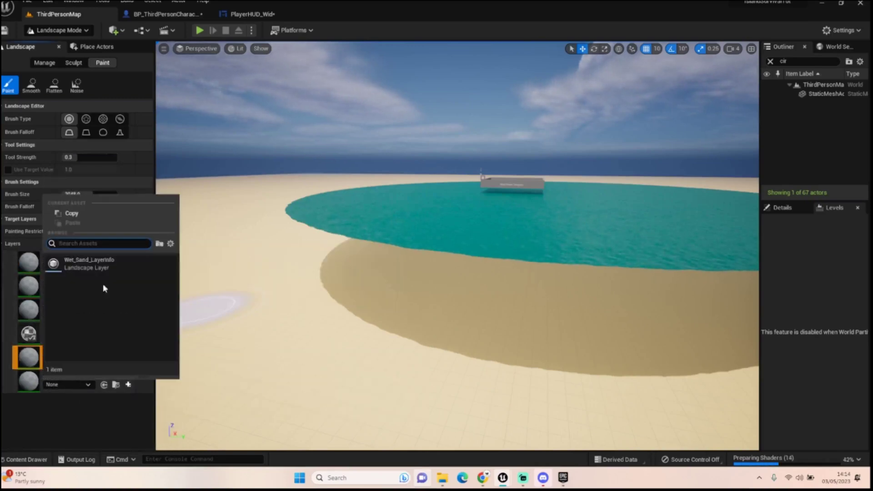
click(108, 266)
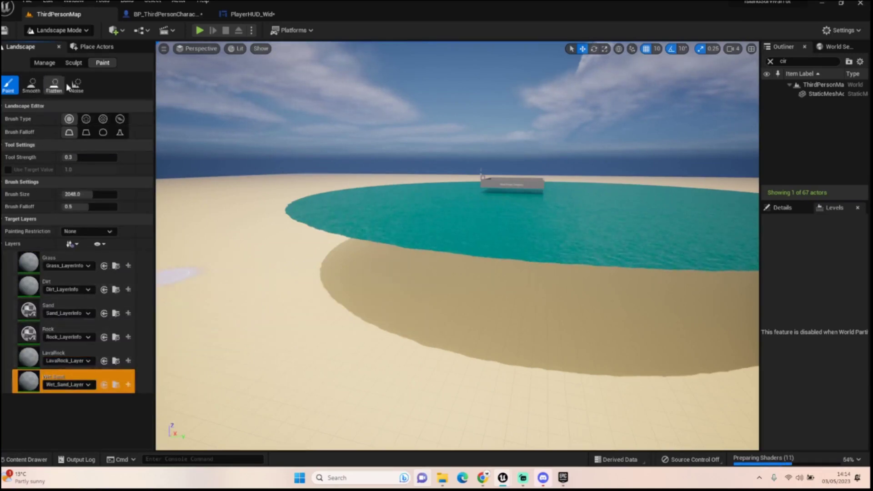
Select the whole landscape and adjust its height so it sits just beneath the water surface and the arena
click(73, 64)
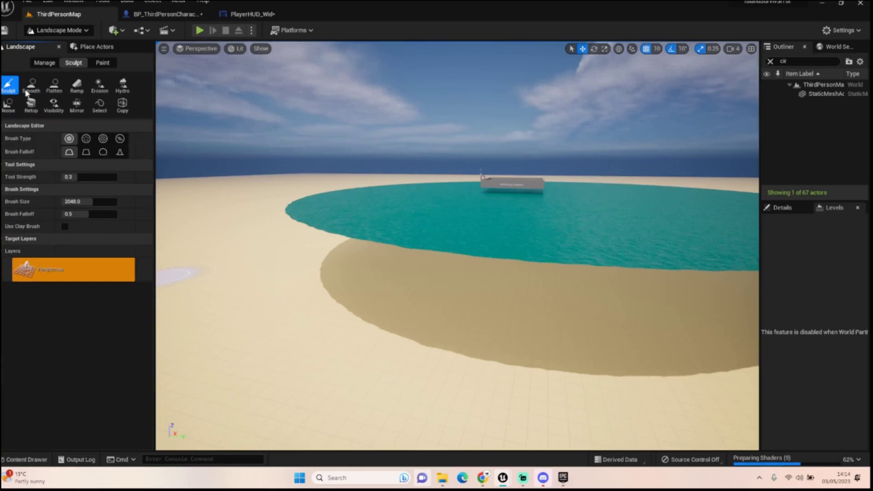
mouse_move(551, 238)
right_down()
mouse_move(570, 232)
mouse_move(681, 344)
mouse_move(650, 320)
mouse_move(637, 325)
mouse_move(572, 238)
mouse_move(551, 255)
mouse_move(551, 282)
mouse_move(519, 275)
right_up()
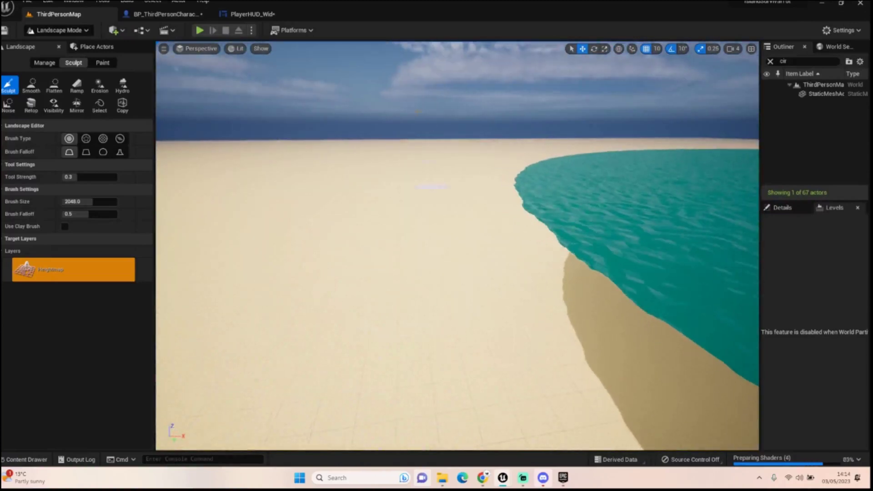
click(66, 32)
click(47, 43)
click(437, 218)
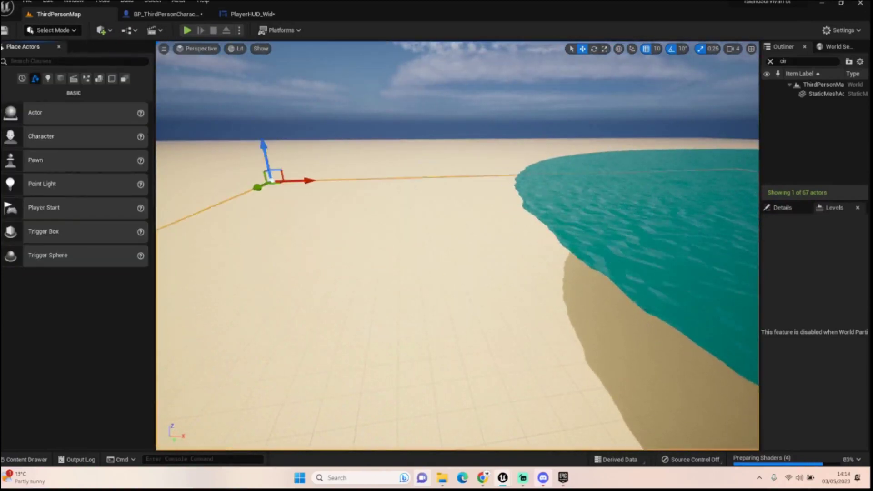
right_drag(436, 218, 437, 227)
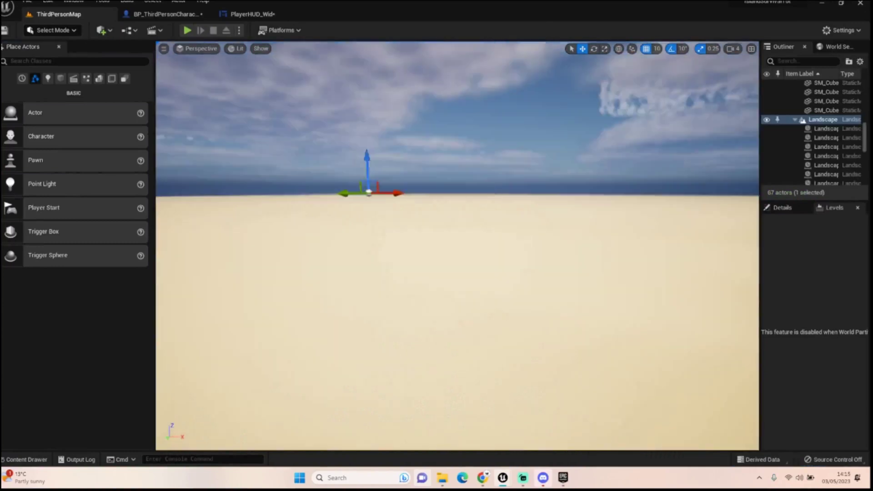
right_drag(457, 246, 336, 247)
key(s)
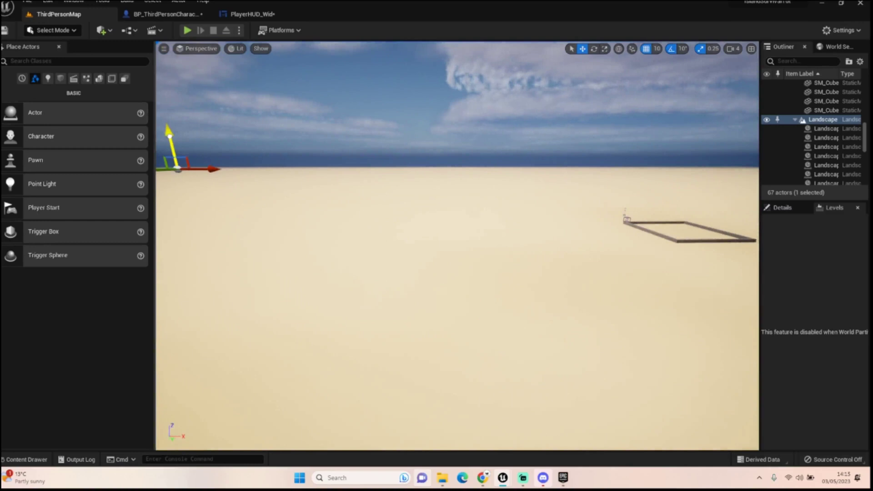
mouse_move(467, 186)
right_down()
mouse_move(467, 214)
mouse_move(450, 191)
mouse_move(455, 223)
mouse_move(454, 175)
mouse_move(455, 216)
mouse_move(464, 205)
mouse_move(443, 214)
mouse_move(445, 244)
mouse_move(476, 197)
right_up()
key(s)
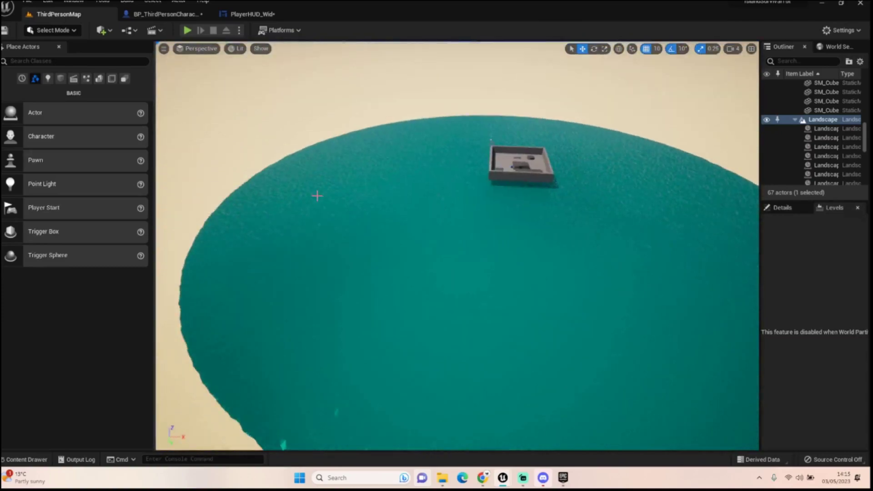
Return to landscape sculpting and raise a mound of sand out of the water near the arena
click(61, 33)
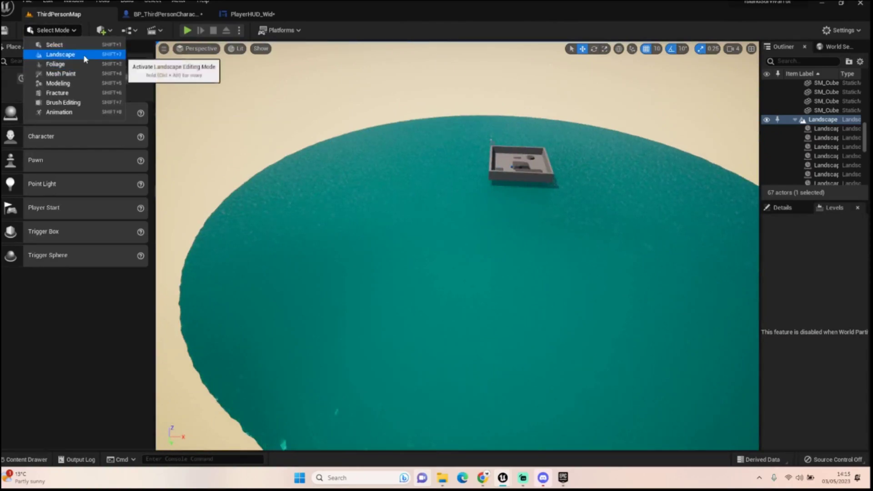
click(84, 54)
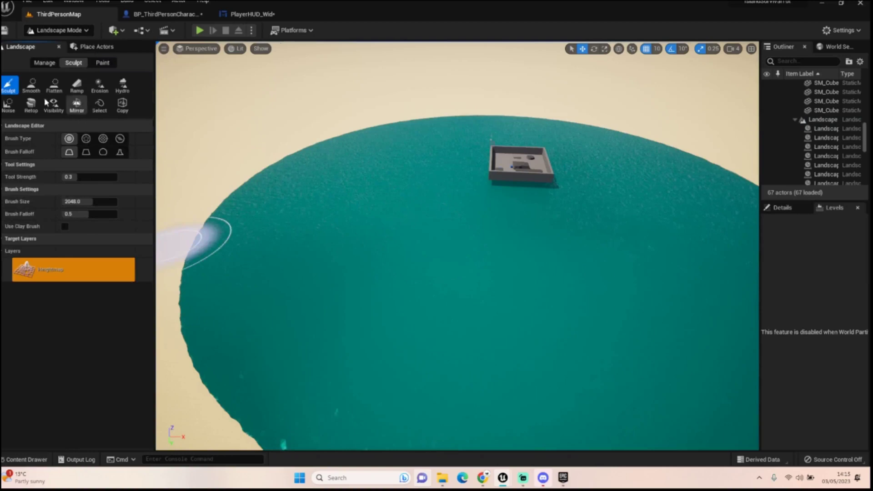
click(492, 245)
click(494, 249)
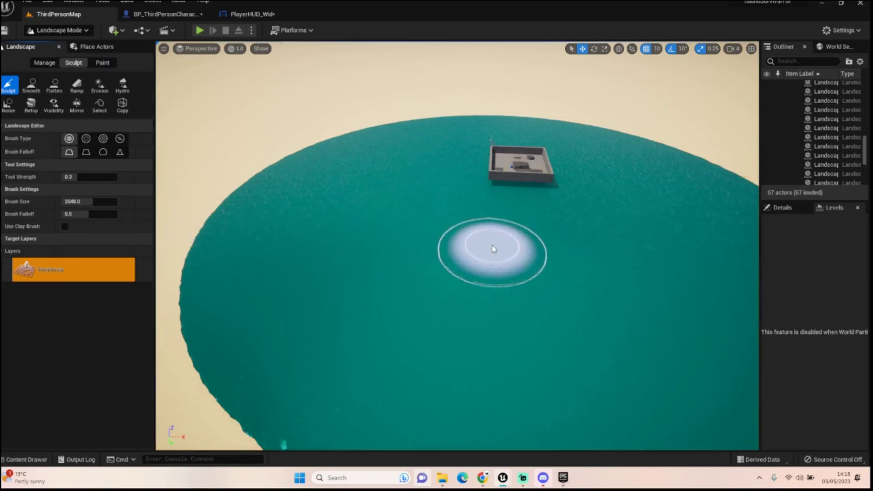
drag(491, 240, 496, 264)
mouse_move(495, 264)
right_down()
mouse_move(514, 282)
mouse_move(619, 282)
mouse_move(464, 247)
right_up()
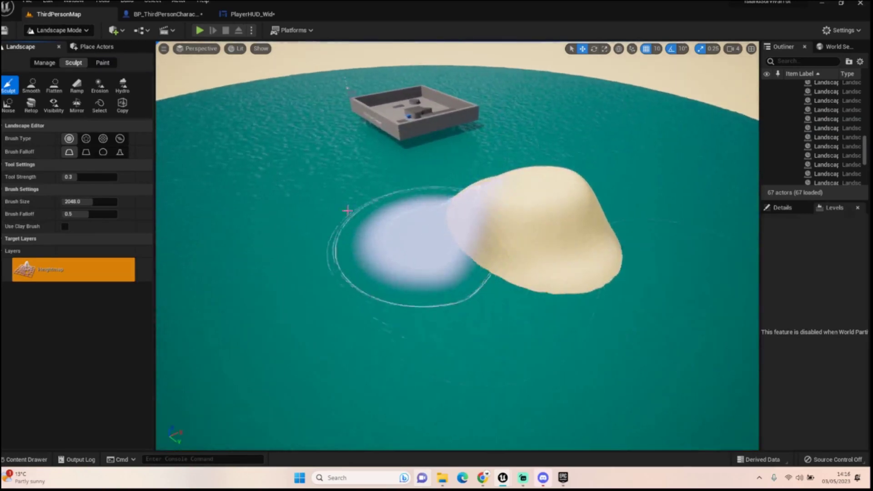
Flatten from the mound's top outward to spread it into a broad, curved plateau reaching around behind the arena
click(53, 85)
mouse_move(501, 200)
mouse_down()
mouse_move(523, 189)
mouse_move(426, 189)
mouse_move(314, 173)
mouse_move(278, 146)
mouse_move(327, 189)
mouse_move(576, 202)
mouse_move(586, 137)
mouse_move(552, 197)
mouse_up()
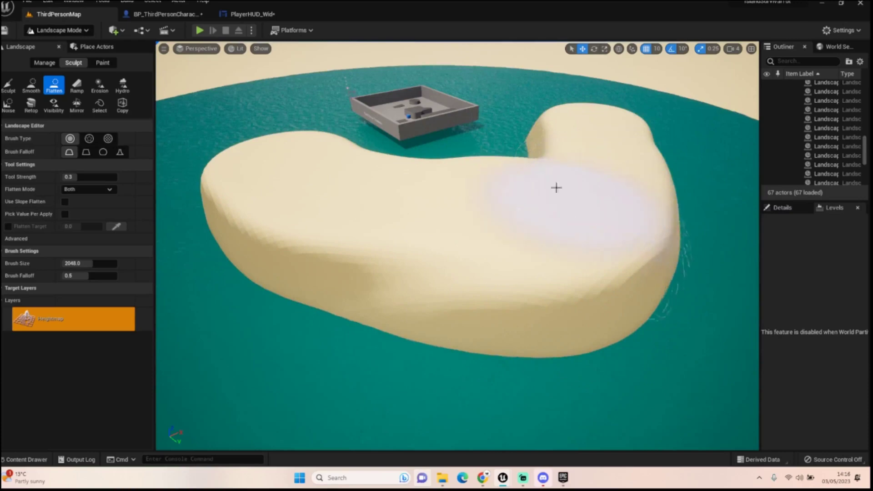
right_drag(393, 165, 469, 182)
right_drag(326, 153, 326, 154)
key(s)
key(a)
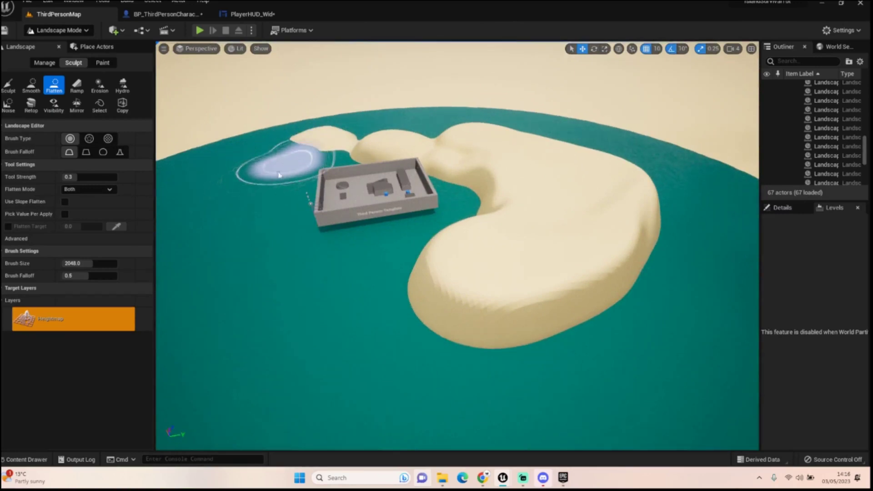
Raise a small low mound beside the arena and flatten from it to spread a low beach under the arena and around the plateau
click(9, 85)
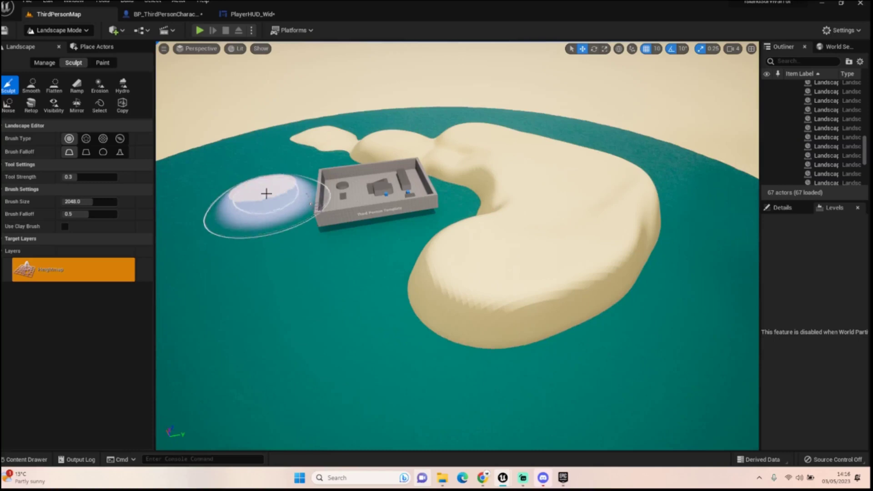
click(55, 85)
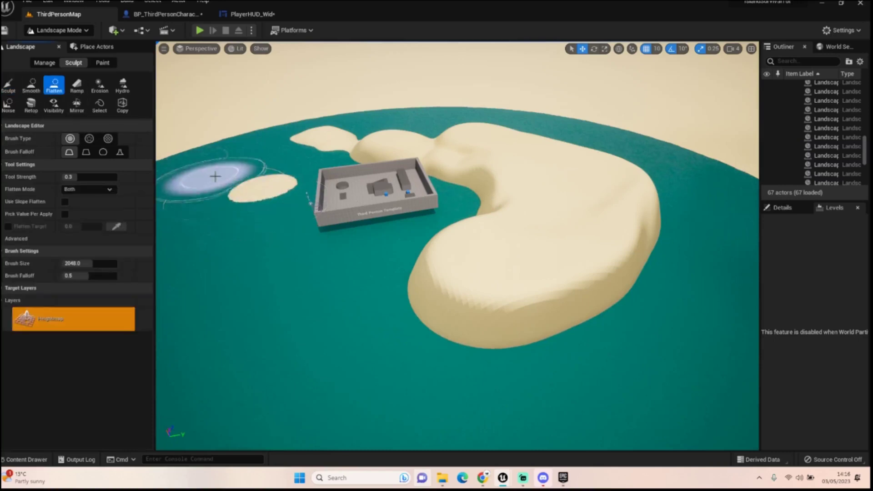
mouse_move(259, 189)
mouse_down()
mouse_move(267, 242)
mouse_move(353, 347)
mouse_move(378, 293)
mouse_move(429, 236)
mouse_move(372, 166)
mouse_up()
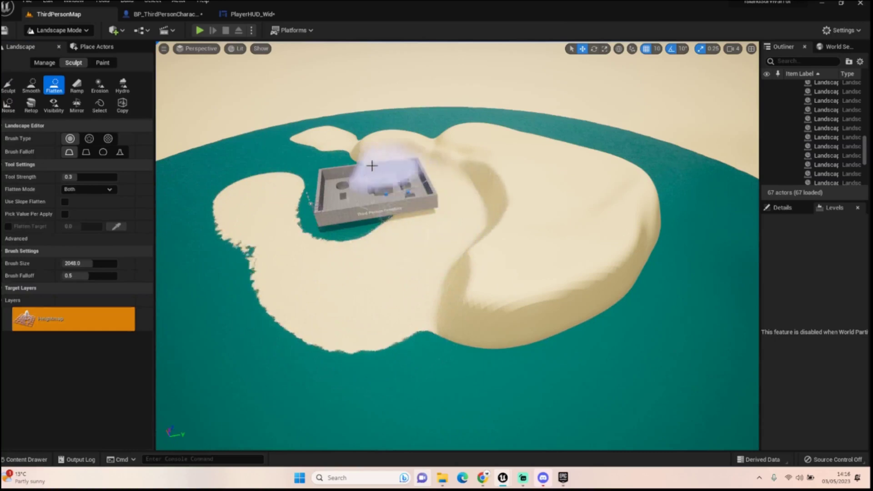
mouse_move(311, 159)
mouse_down()
mouse_move(328, 199)
mouse_move(377, 243)
mouse_up()
mouse_move(373, 200)
mouse_down()
mouse_move(335, 233)
mouse_move(312, 302)
mouse_move(625, 369)
mouse_move(709, 277)
mouse_move(712, 217)
mouse_up()
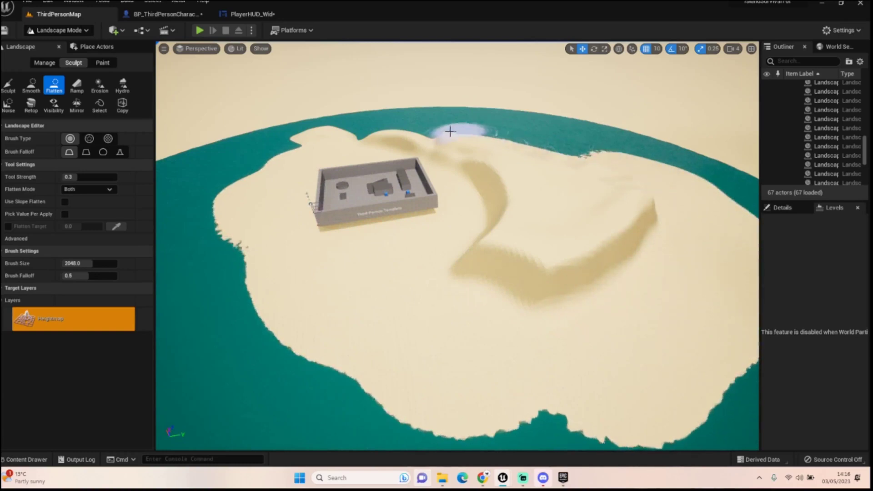
mouse_move(454, 140)
right_down()
mouse_move(473, 159)
mouse_move(459, 182)
mouse_move(409, 214)
mouse_move(400, 155)
mouse_move(523, 137)
right_up()
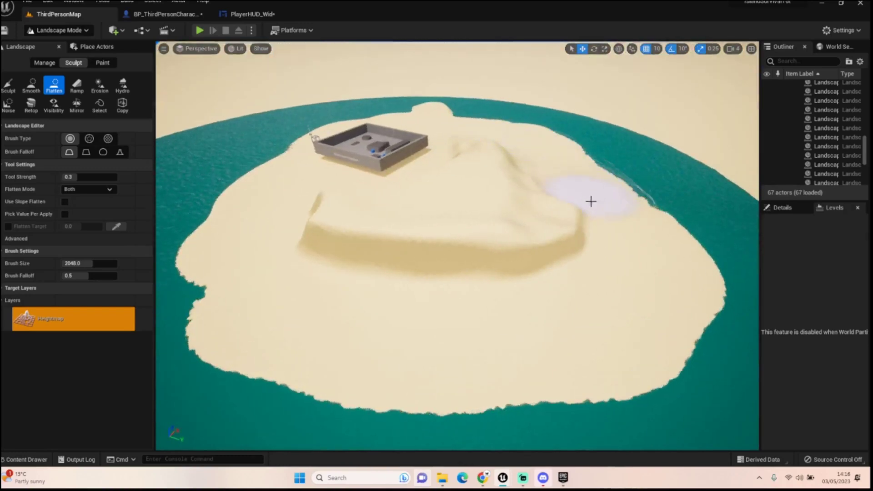
Smooth the plateau's steep edges into gentle slopes, and smooth the shoreline beside the arena with the Smooth tool
click(31, 84)
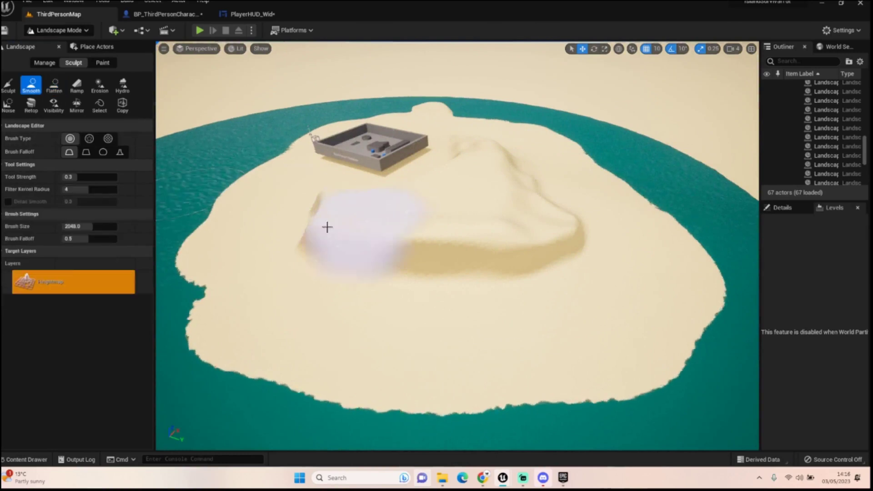
drag(473, 260, 527, 160)
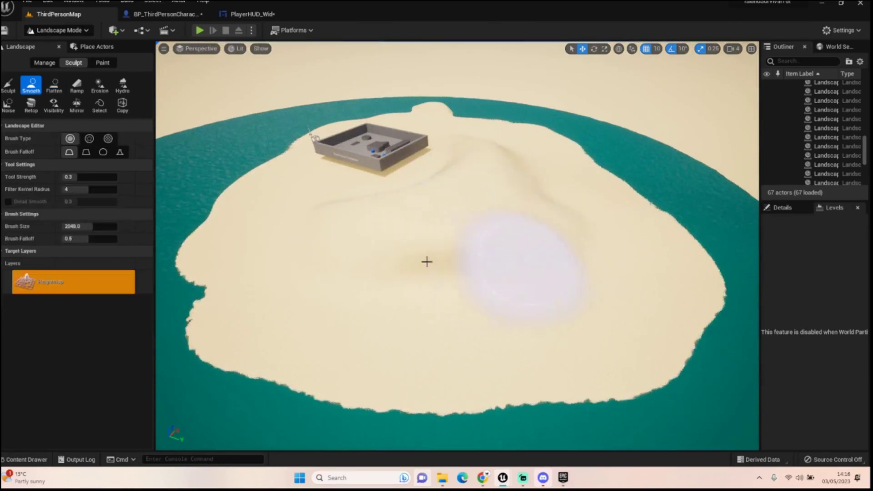
right_drag(436, 156, 400, 150)
key(w)
mouse_move(427, 332)
right_down()
mouse_move(501, 286)
mouse_move(427, 332)
mouse_move(455, 339)
mouse_move(482, 364)
mouse_move(473, 313)
mouse_move(449, 281)
right_up()
key(w)
key(s)
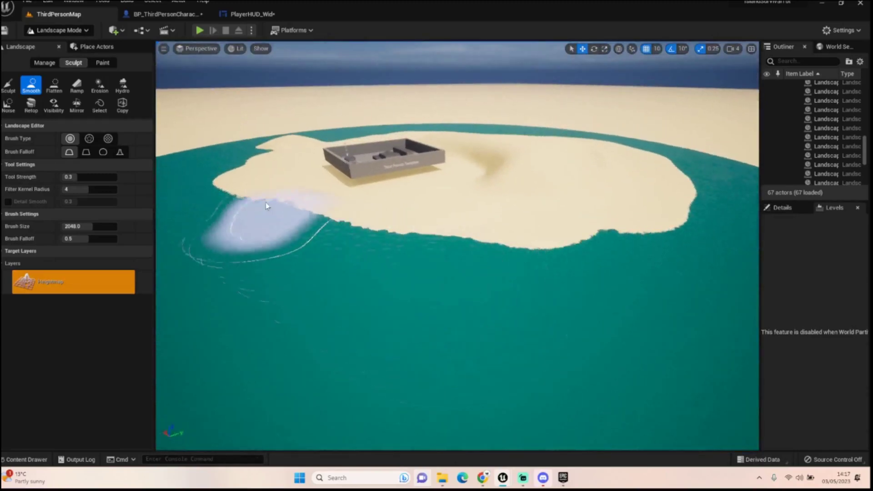
mouse_move(682, 196)
right_down()
mouse_move(605, 189)
mouse_move(609, 137)
mouse_move(632, 116)
mouse_move(646, 162)
mouse_move(696, 196)
right_up()
key(w)
key(a)
right_drag(397, 245, 397, 242)
key(s)
key(a)
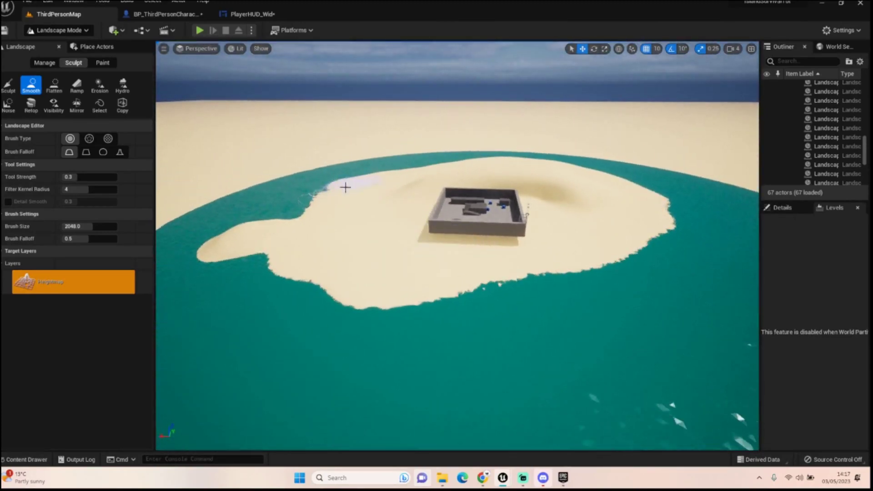
mouse_move(300, 293)
mouse_down()
mouse_move(501, 329)
mouse_move(487, 241)
mouse_up()
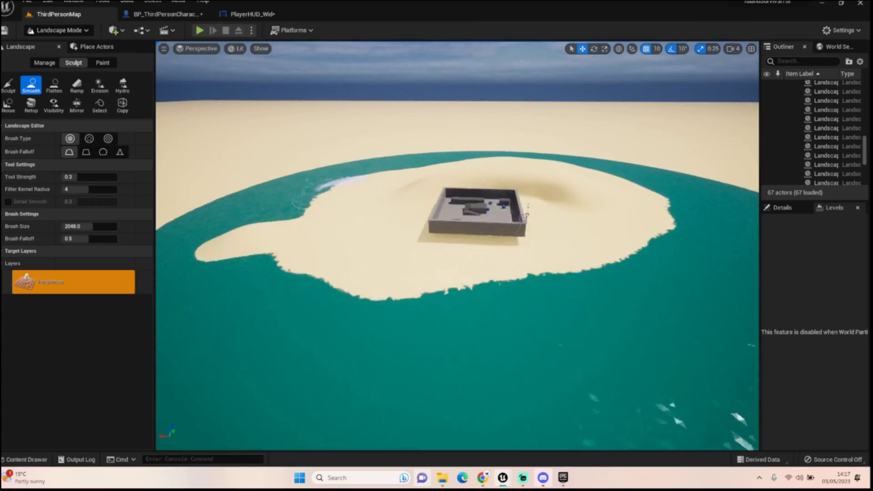
Switch from landscape editing to selection and delete the arena's outer walls and floor together with one inner block
key(w)
key(d)
mouse_move(488, 241)
right_down()
mouse_move(494, 223)
mouse_move(451, 210)
mouse_move(423, 209)
mouse_move(432, 241)
mouse_move(387, 227)
mouse_move(349, 171)
right_up()
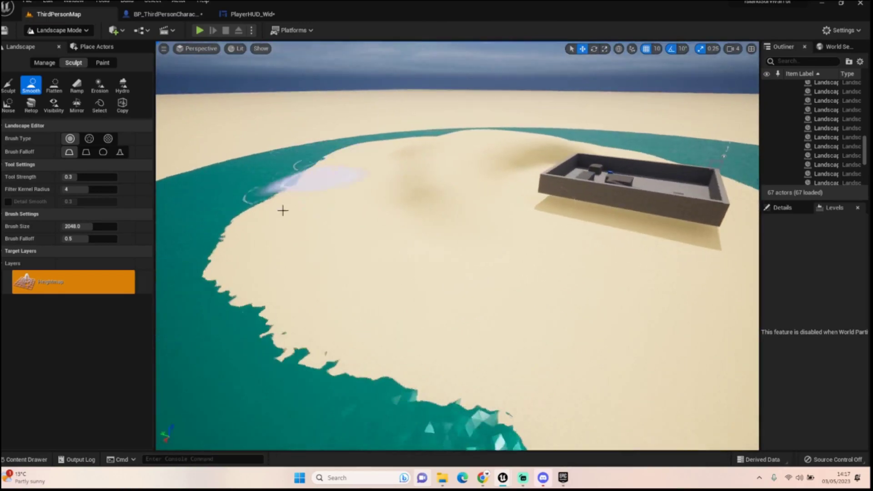
mouse_move(393, 378)
right_down()
mouse_move(439, 378)
mouse_move(434, 384)
mouse_move(394, 376)
mouse_move(435, 377)
mouse_move(421, 414)
mouse_move(434, 373)
right_up()
key(d)
key(s)
key(a)
right_drag(319, 305, 341, 296)
click(73, 30)
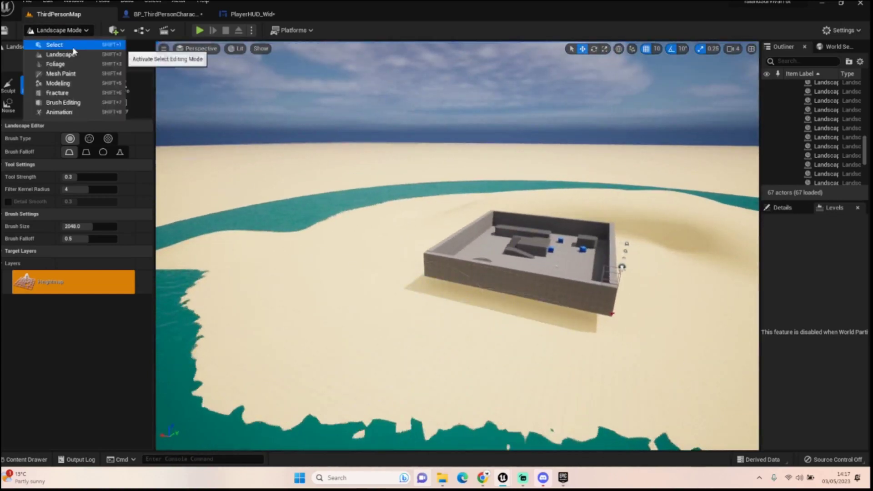
click(73, 45)
click(505, 219)
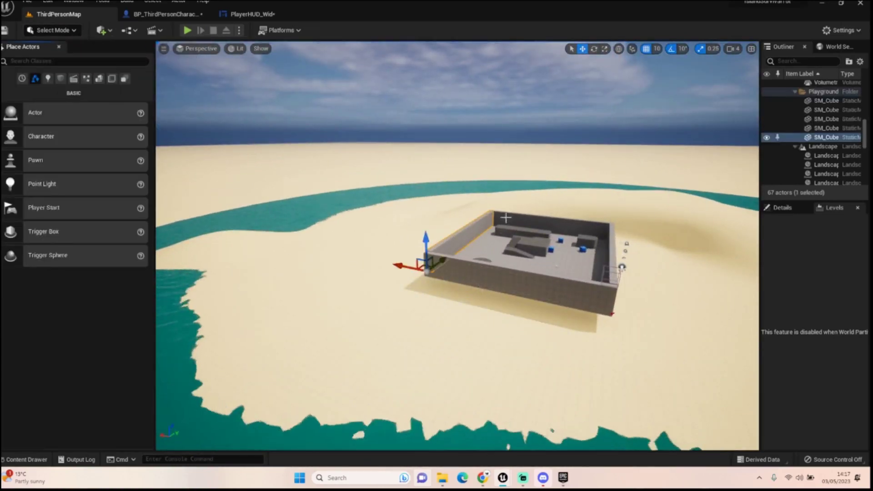
shift+click(548, 221)
shift+click(517, 261)
shift+click(514, 281)
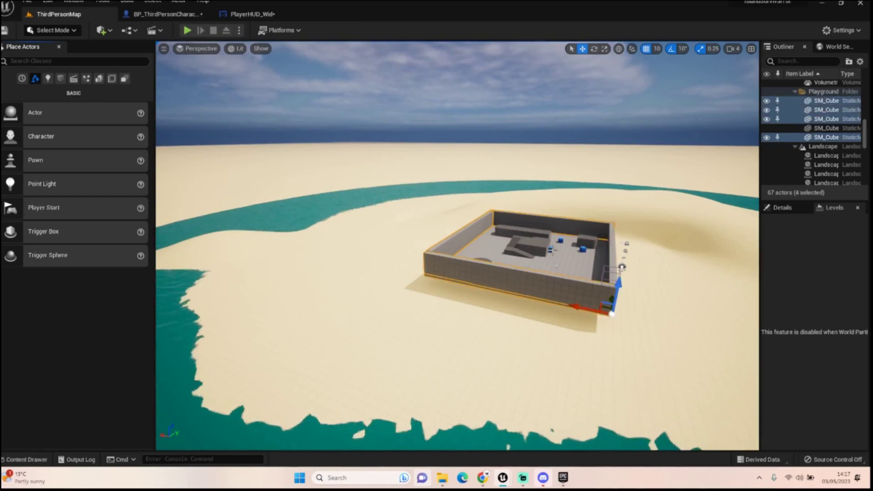
shift+click(540, 252)
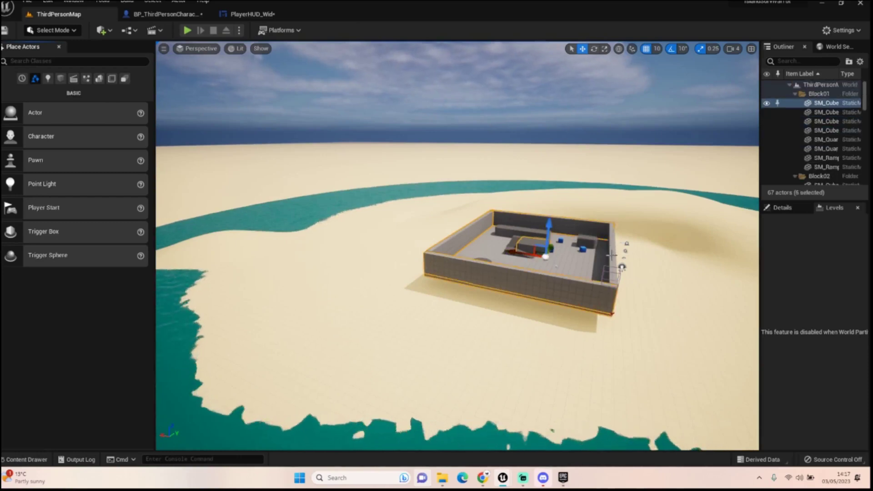
key(Delete)
Select the arena's ramps, long blocks, blue cubes and a piece of the cylinder together and delete them
right_drag(495, 350, 564, 347)
key(w)
click(450, 337)
shift+click(382, 333)
ctrl+click(445, 280)
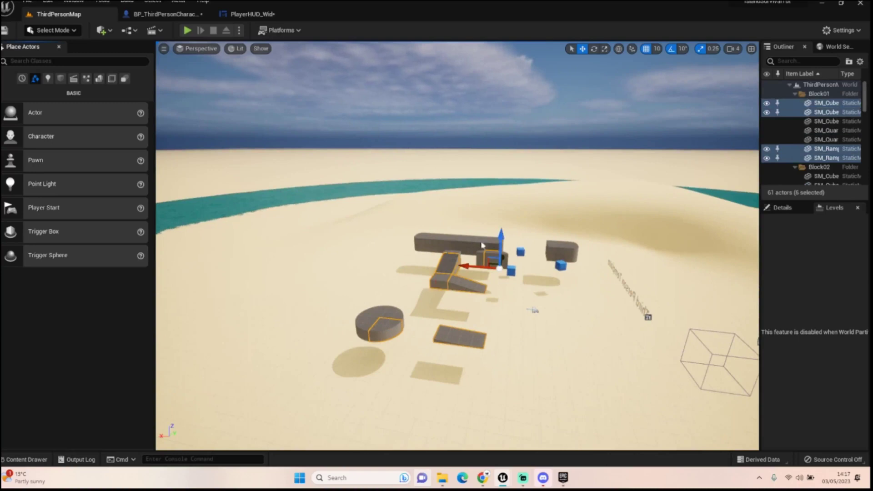
ctrl+click(521, 253)
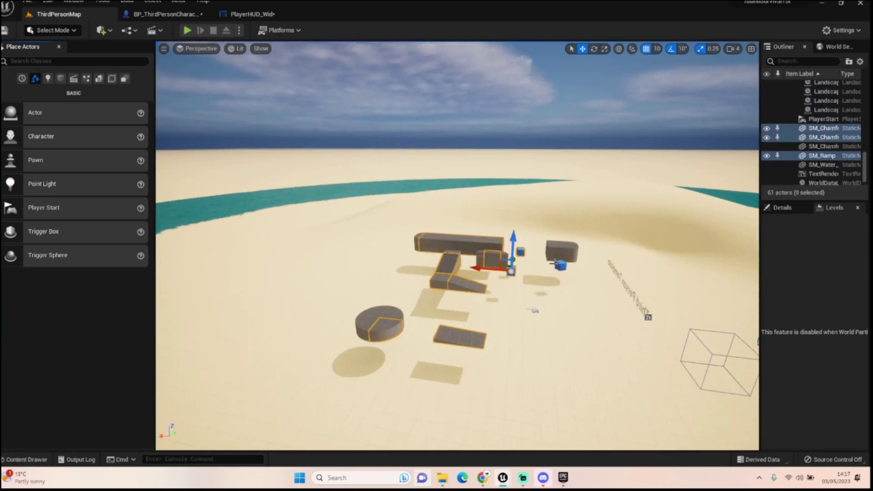
ctrl+click(550, 251)
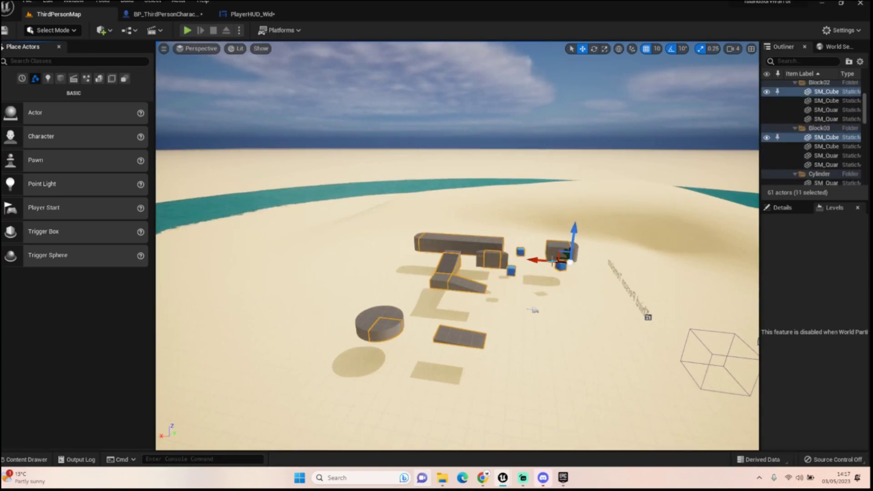
key(Delete)
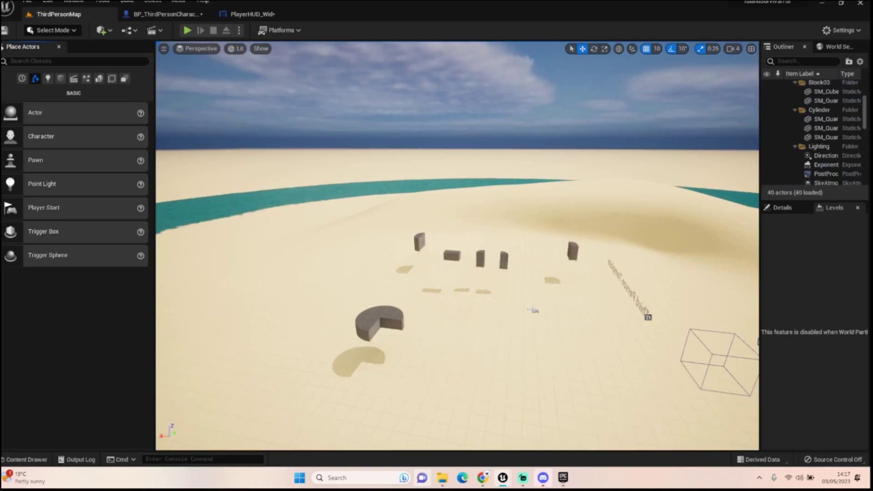
Delete the small leftover block pieces floating in the middle of the former arena
click(504, 261)
key(Delete)
click(482, 259)
key(Delete)
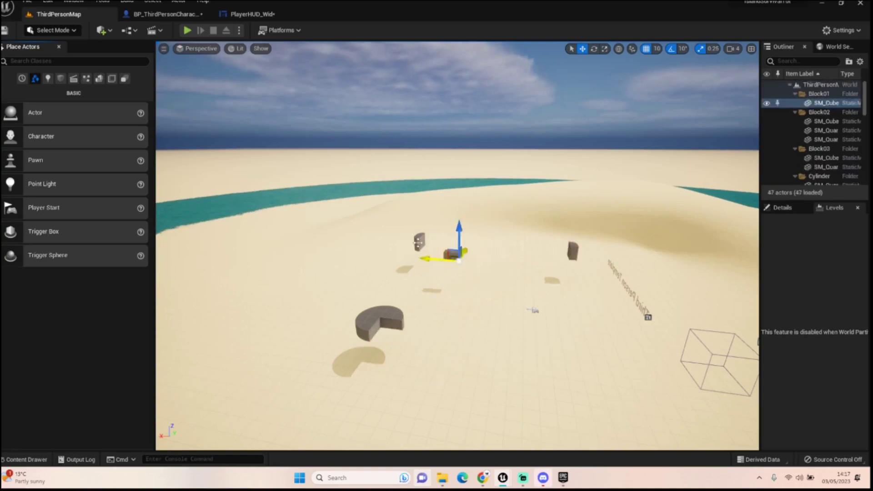
key(Delete)
Delete the remaining quarter pieces of the cylinder one by one
click(369, 315)
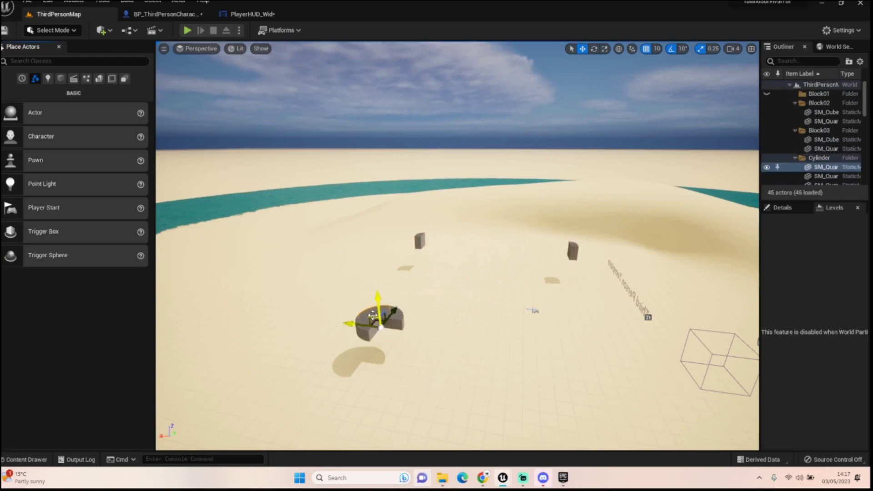
key(Delete)
click(368, 327)
key(Delete)
click(392, 311)
key(Delete)
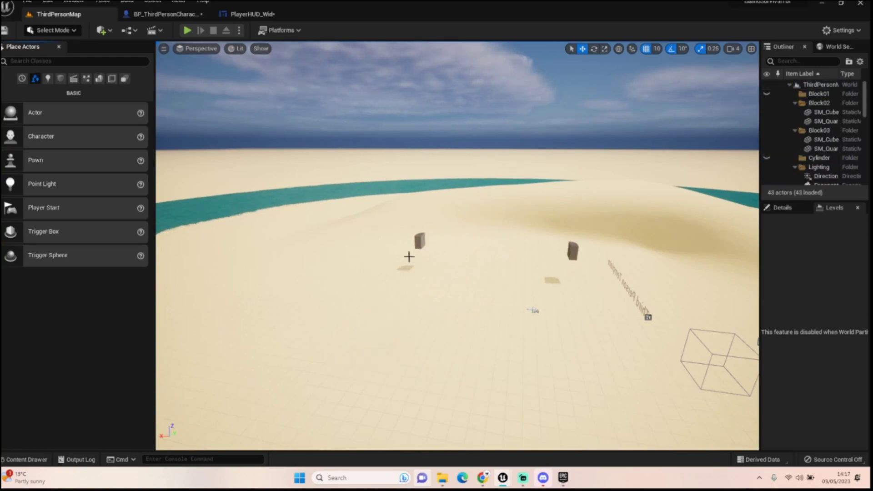
Delete the last rounded corner pieces and hidden blocks at both ends of the former arena
click(420, 241)
key(Delete)
click(572, 250)
key(Delete)
click(573, 250)
key(Delete)
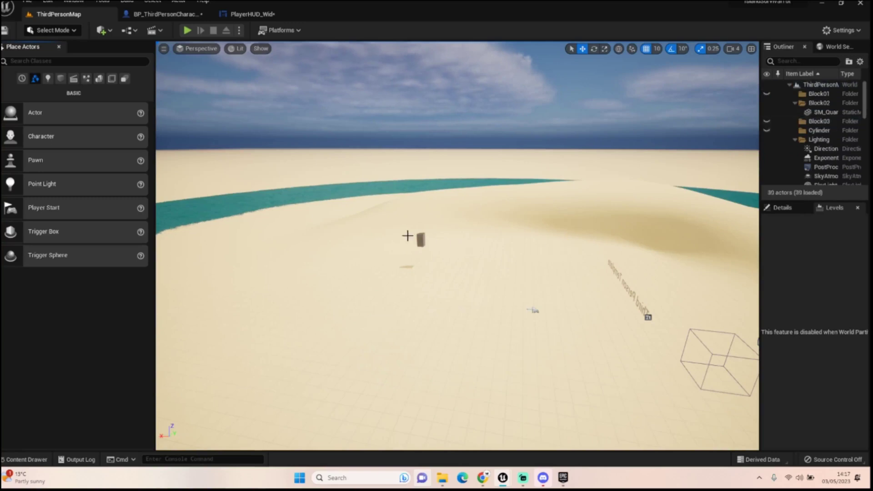
click(421, 240)
key(Delete)
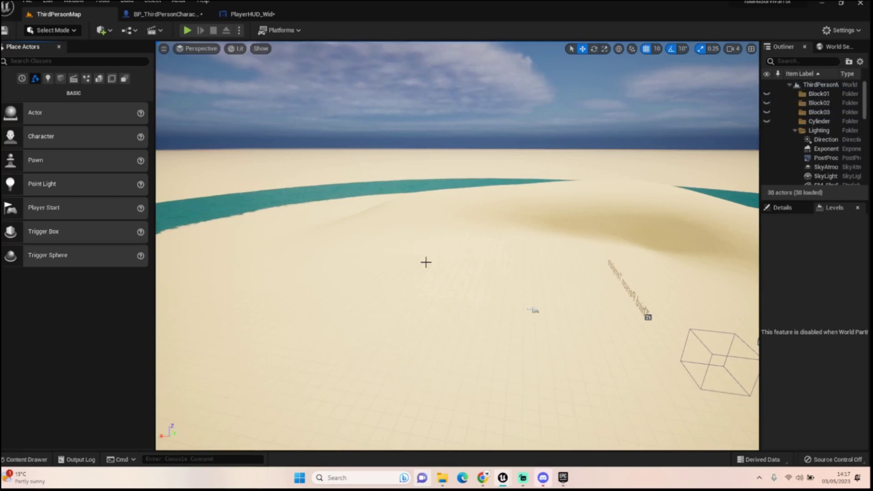
Delete the leftover text object standing on the sand
right_drag(608, 320, 613, 306)
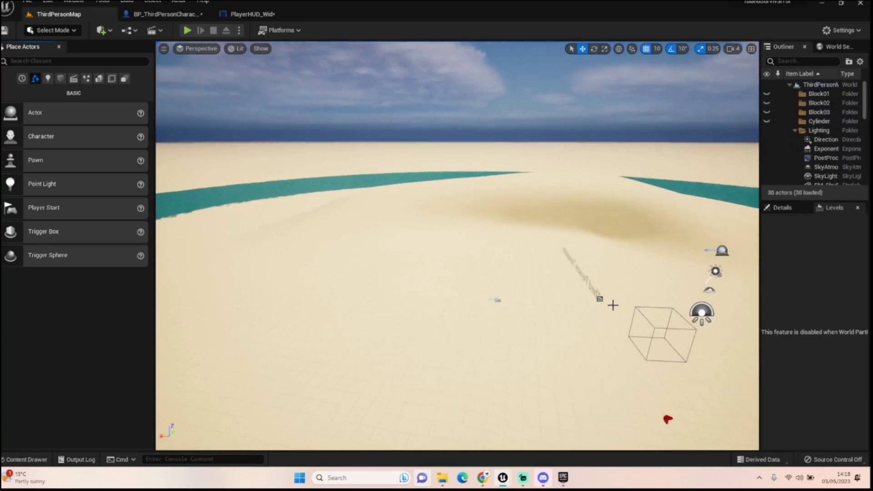
click(601, 298)
key(Delete)
Select the small red object on the sand to identify it among the level's actors
right_drag(616, 339, 646, 378)
key(w)
mouse_move(505, 267)
right_down()
mouse_move(468, 236)
mouse_move(469, 277)
mouse_move(505, 267)
right_up()
click(434, 237)
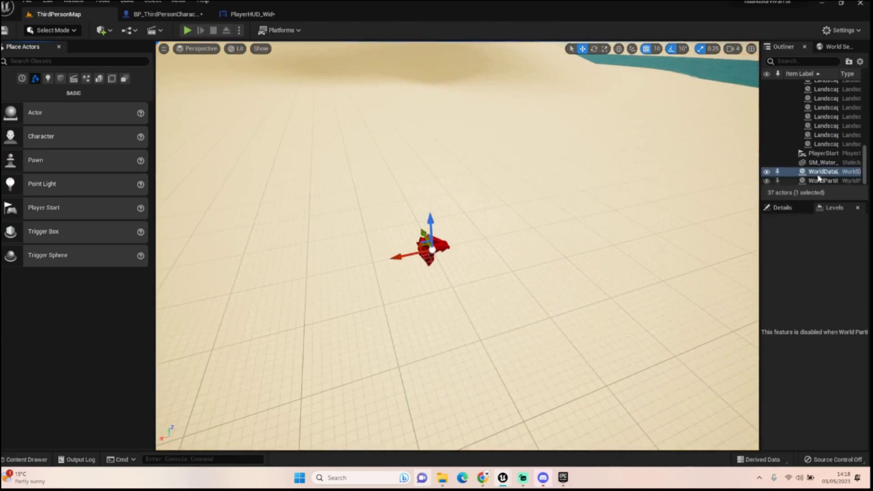
Find the SM_Water_CircleLarge water actor by searching the level's actors for "circ", and open its properties with enough width to read them
key(s)
right_drag(528, 281, 386, 292)
click(543, 294)
key(s)
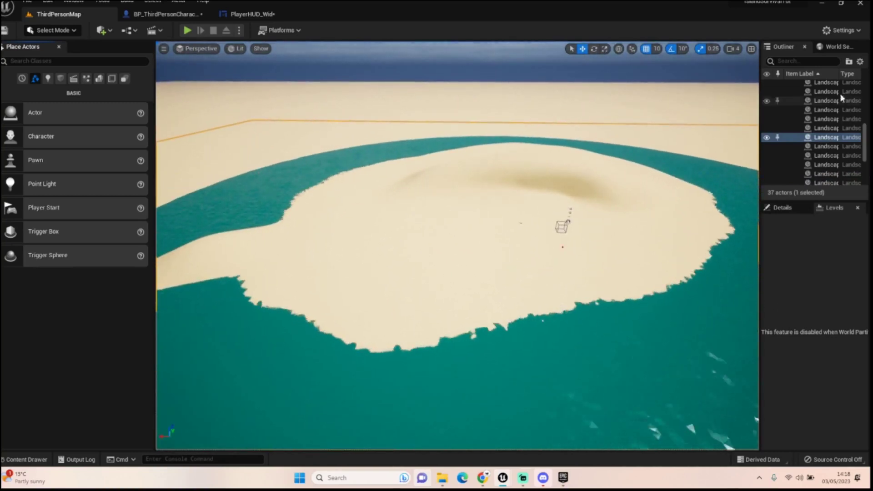
click(822, 61)
text(circ)
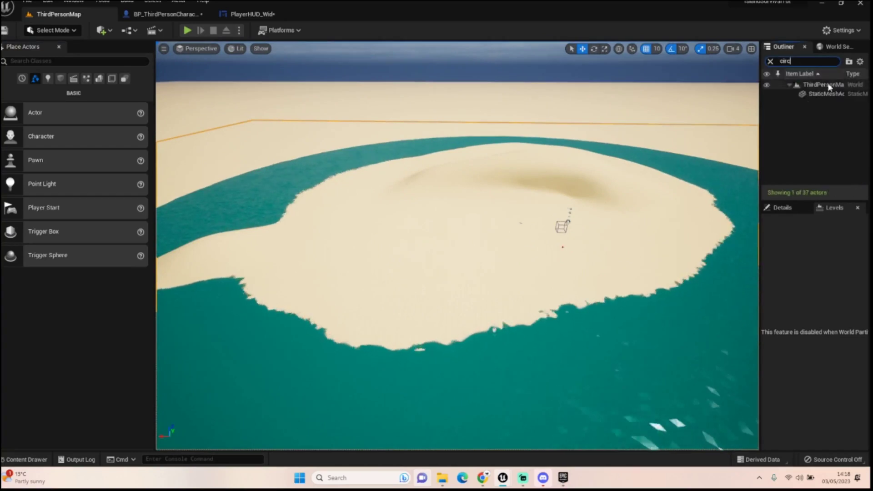
click(823, 95)
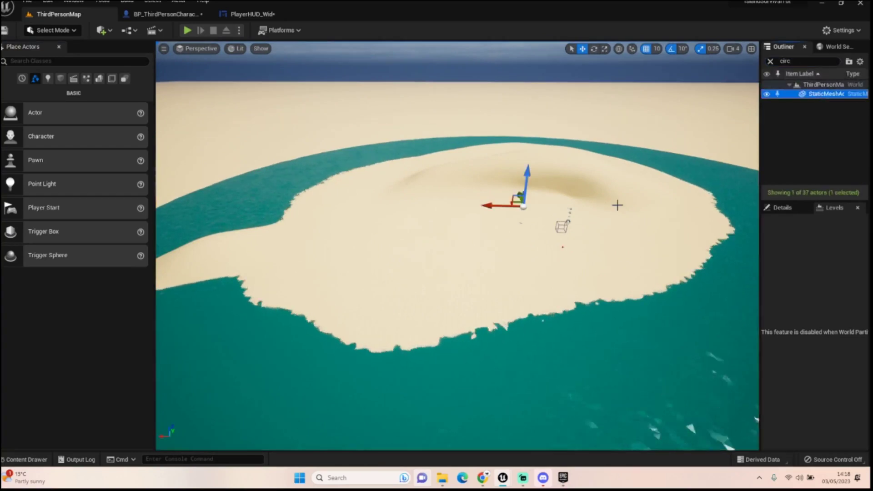
click(780, 209)
scroll(821, 371, down, 1)
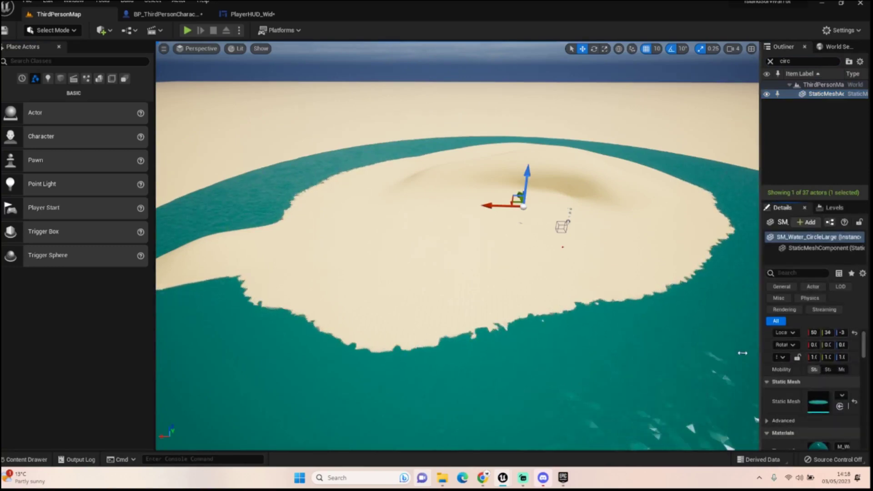
drag(744, 352, 734, 352)
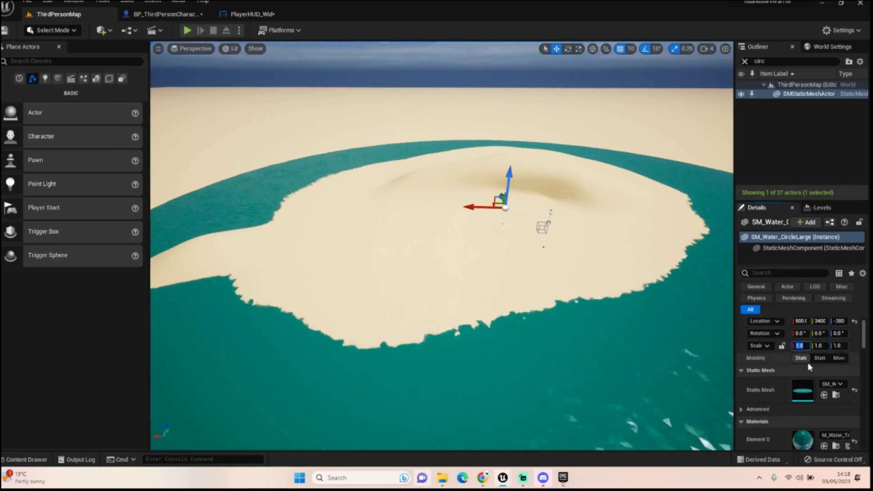
Set the circular water's X and Y scale to 5
text(5)
click(814, 347)
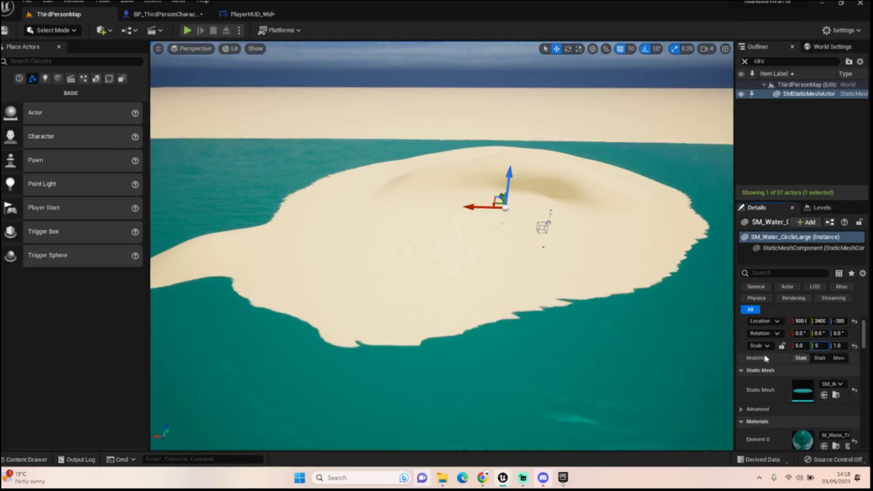
text(5)
click(804, 269)
Check the water's extent around the island and increase its X scale to 7
right_drag(659, 263, 531, 249)
key(w)
right_drag(603, 271, 537, 273)
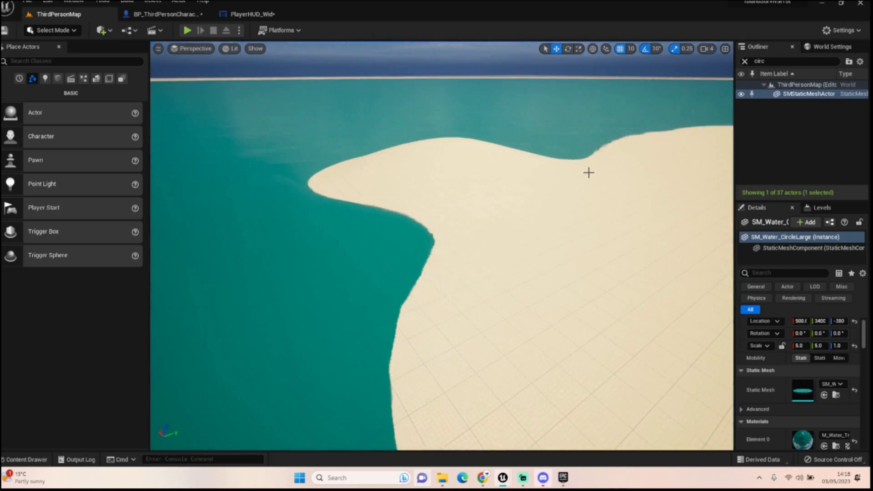
right_drag(583, 175, 489, 157)
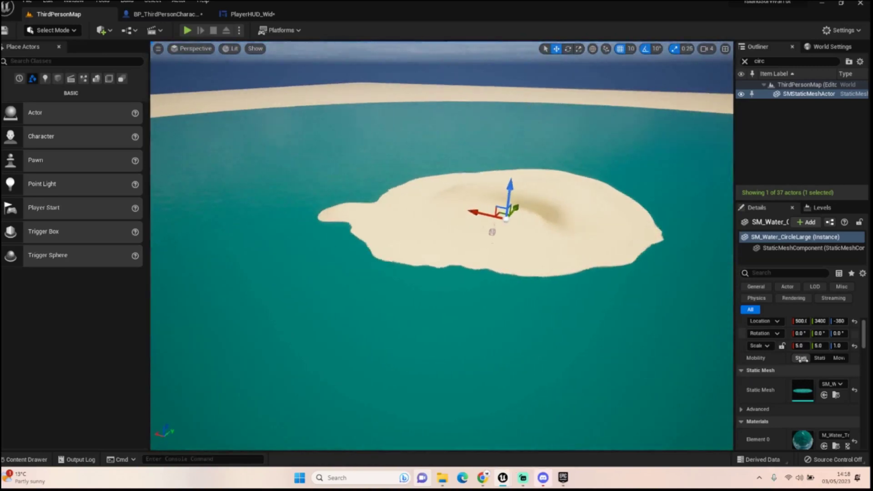
click(800, 346)
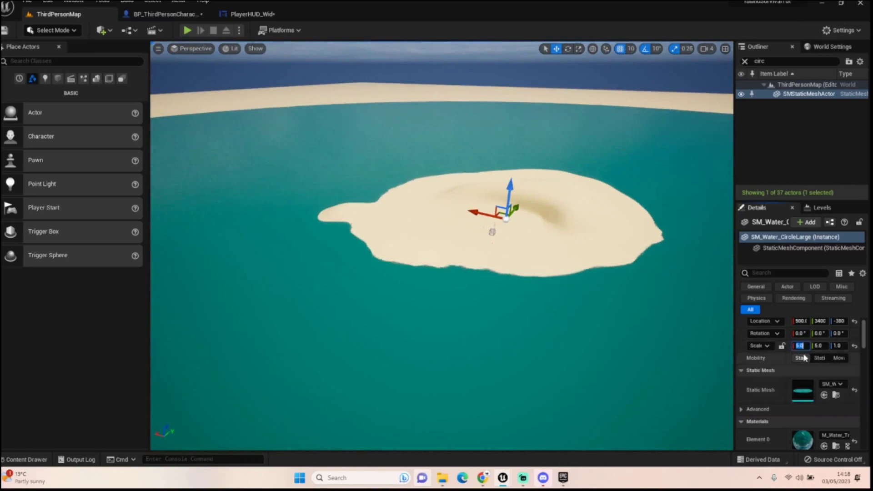
text(7)
key(Tab)
click(686, 309)
Examine the enlarged water and the island's shoreline from several angles
right_drag(687, 309, 710, 254)
key(w)
key(w)
key(d)
right_drag(765, 248, 696, 50)
right_drag(442, 246, 369, 197)
key(w)
right_drag(689, 32, 703, 41)
right_drag(442, 246, 560, 321)
right_drag(346, 188, 347, 156)
key(s)
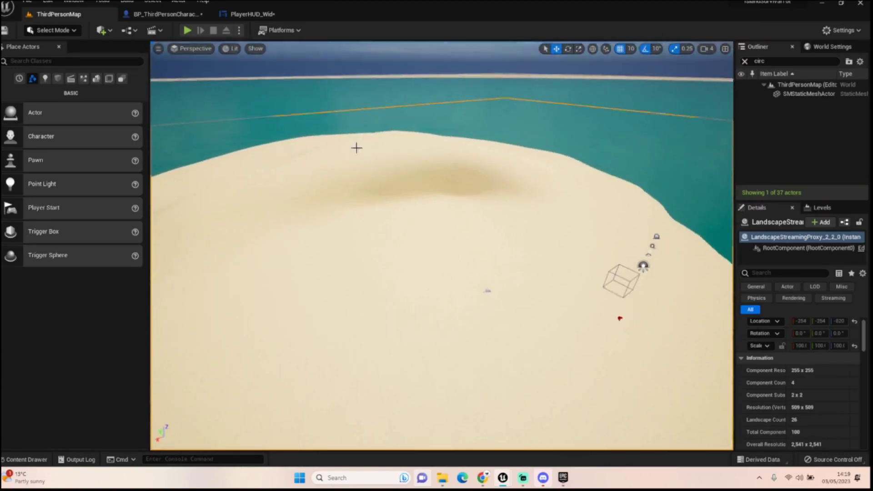
right_drag(397, 240, 448, 297)
key(w)
Clear the "Water" asset search and open the LPSD2_Meshes folder inside LPSDeluxe2TropicalEnvironment
click(27, 460)
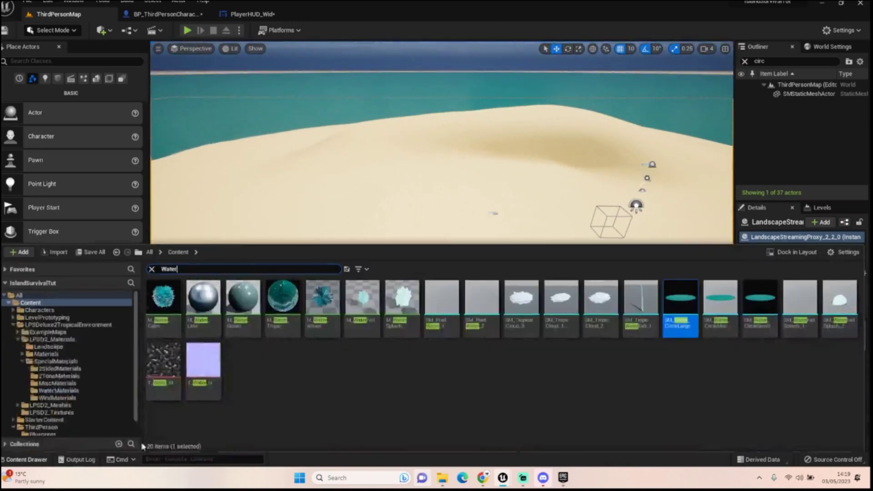
click(153, 270)
double_click(249, 304)
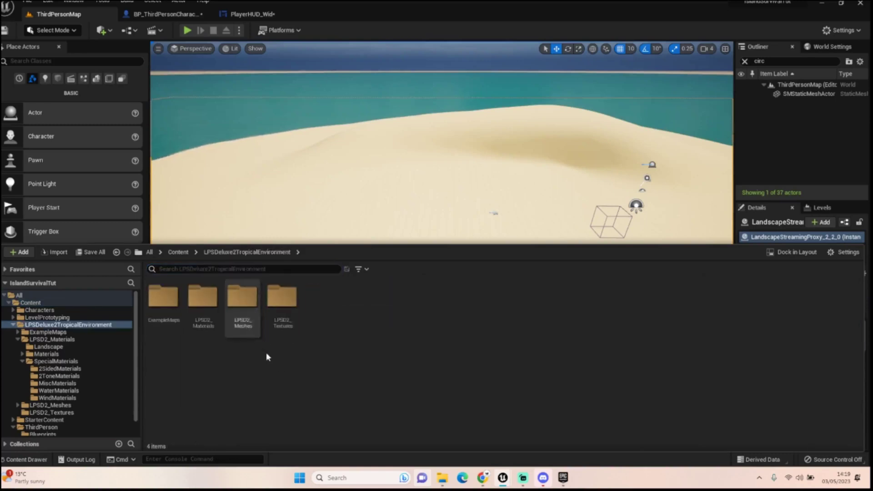
click(244, 303)
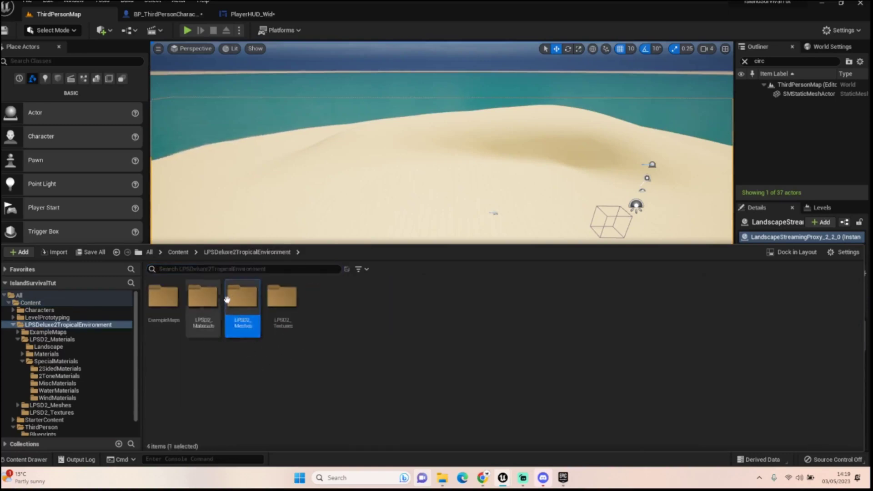
double_click(230, 300)
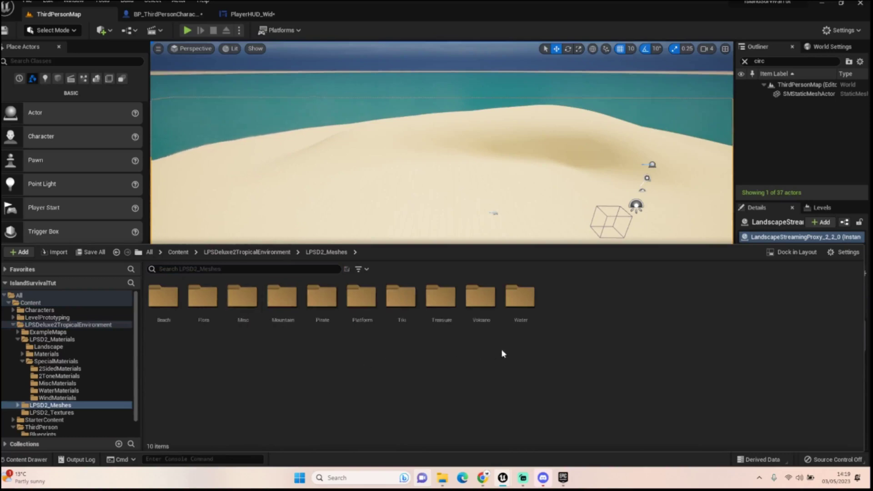
Open the Flora folder of the tropical meshes and switch the editor to Foliage mode
double_click(197, 310)
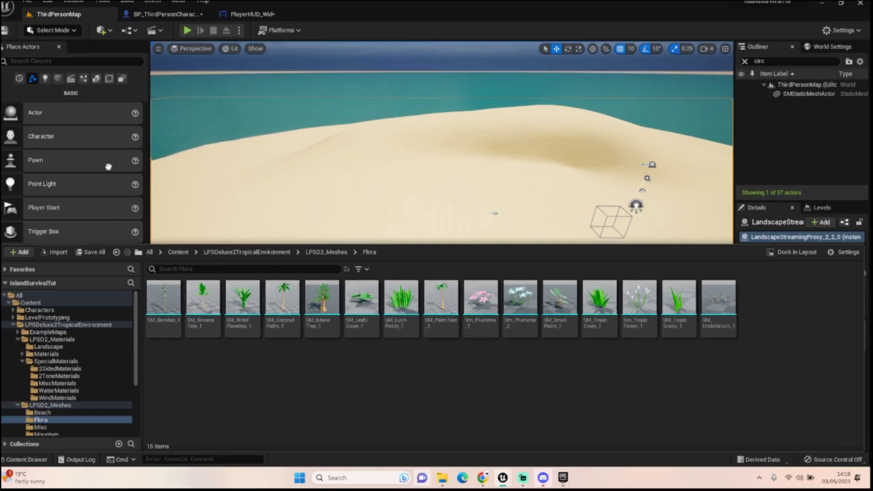
click(68, 35)
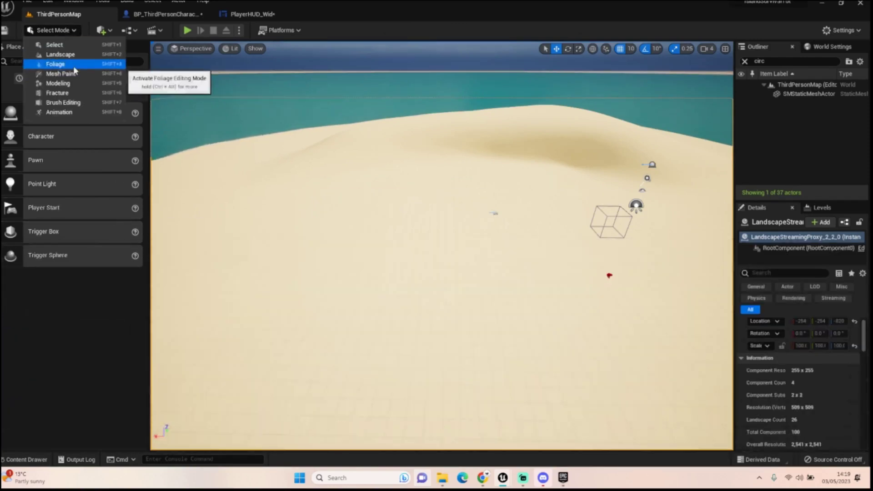
click(56, 62)
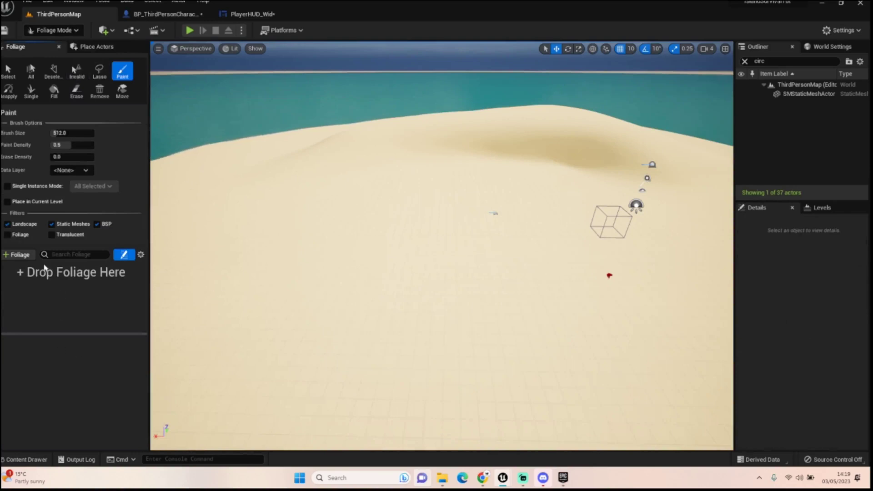
Add all the Flora meshes, from SM_Bamboo_1 to SM_Underbrush_1, to the foliage palette
click(19, 255)
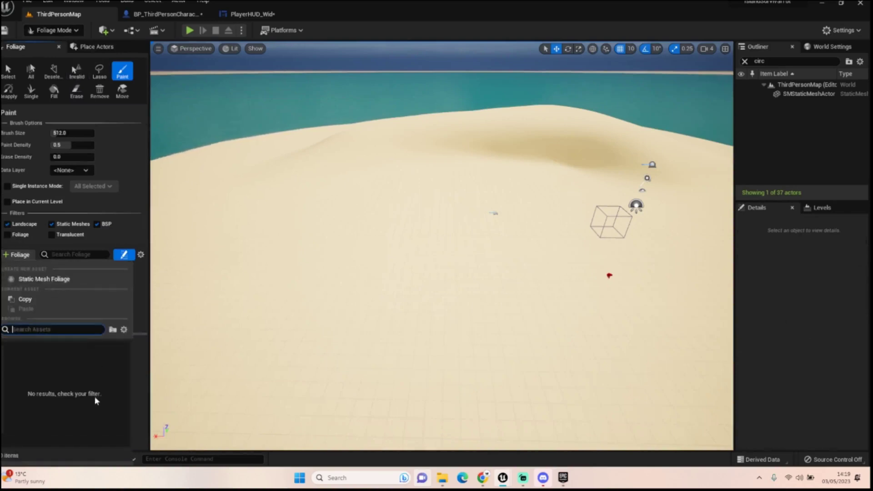
click(141, 355)
click(26, 460)
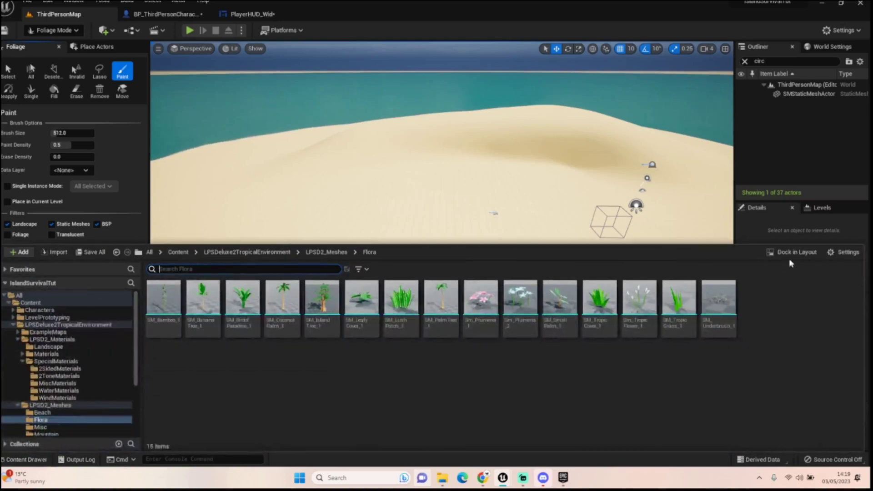
scroll(335, 212, down, 2)
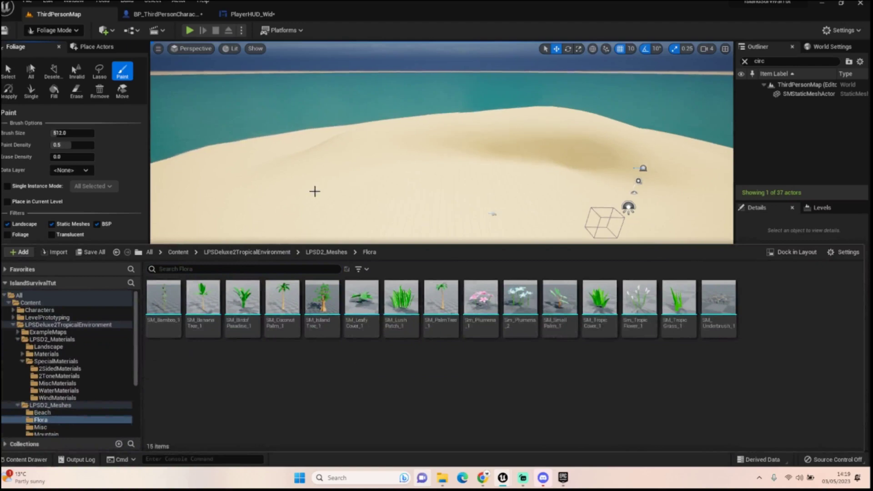
drag(127, 244, 118, 327)
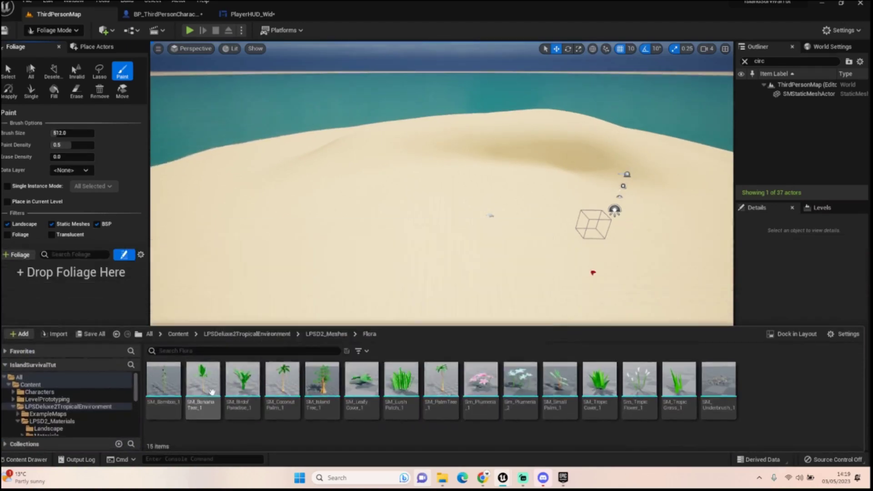
click(199, 384)
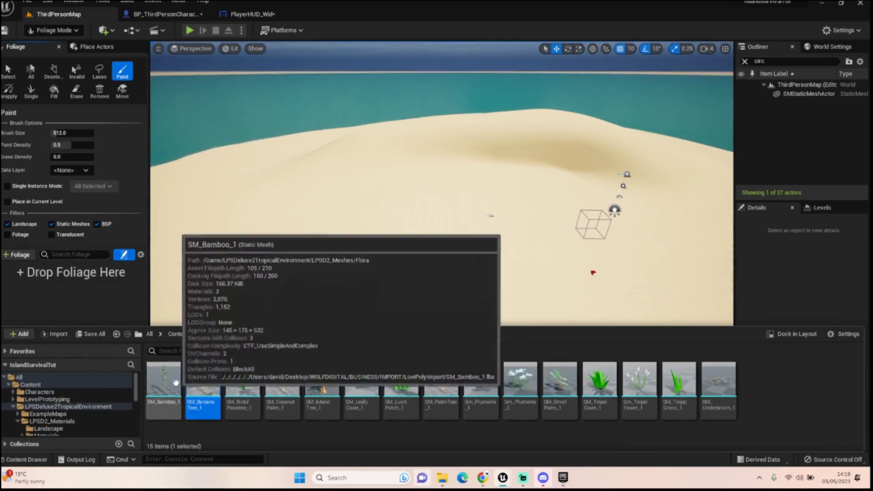
shift+click(723, 386)
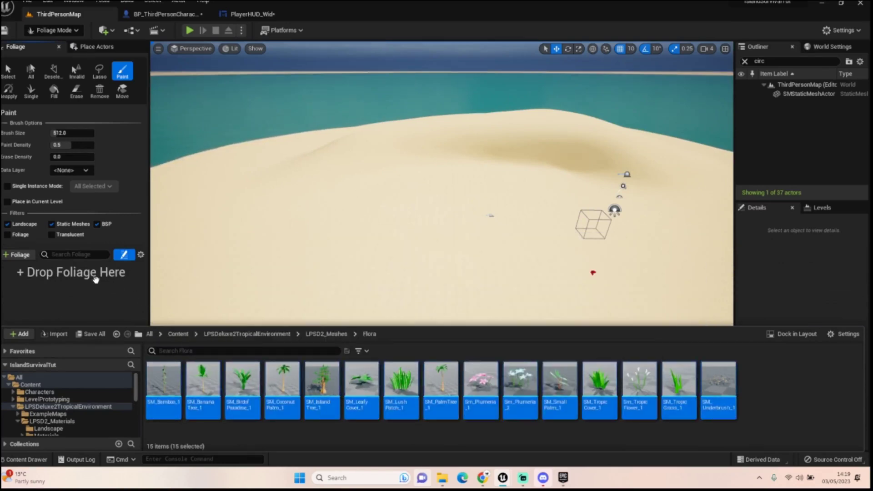
drag(87, 284, 87, 286)
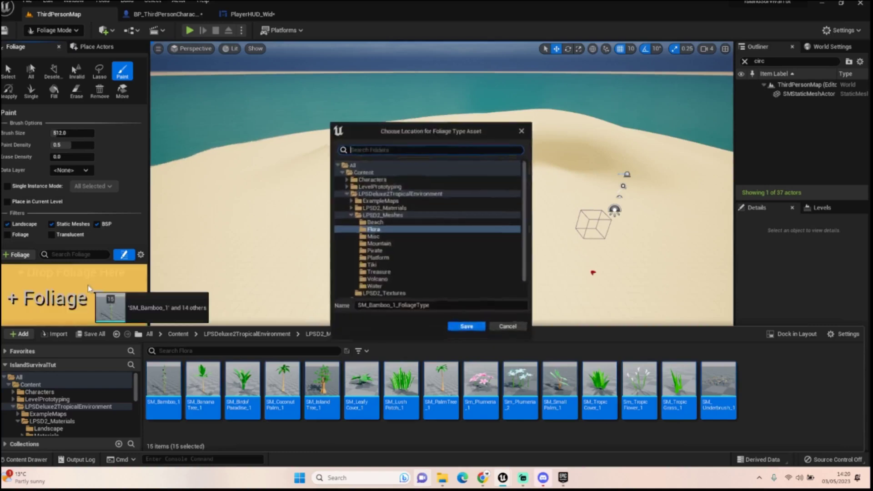
Save a foliage type asset for each mesh in the Flora folder under its suggested name and enlarge the foliage palette
click(472, 331)
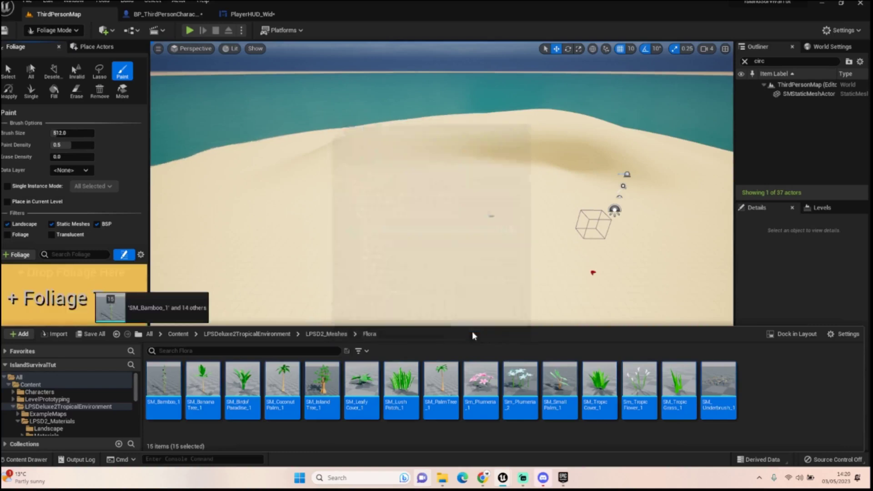
click(473, 331)
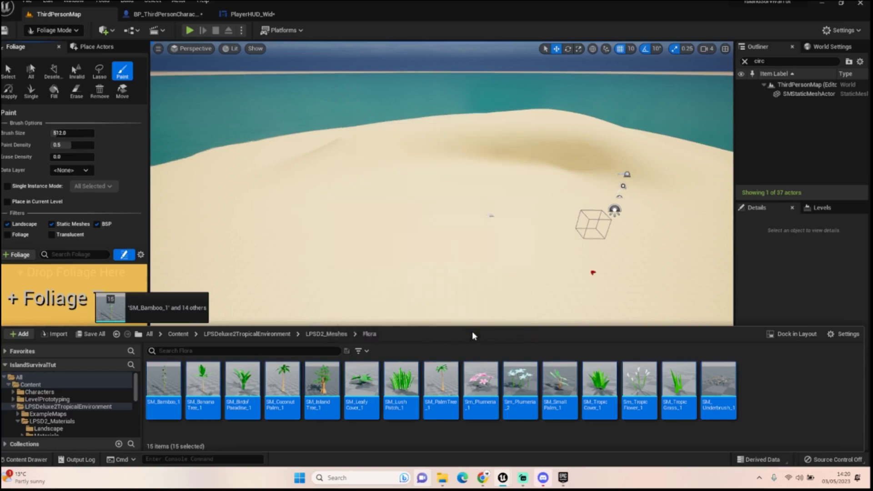
click(472, 331)
click(472, 332)
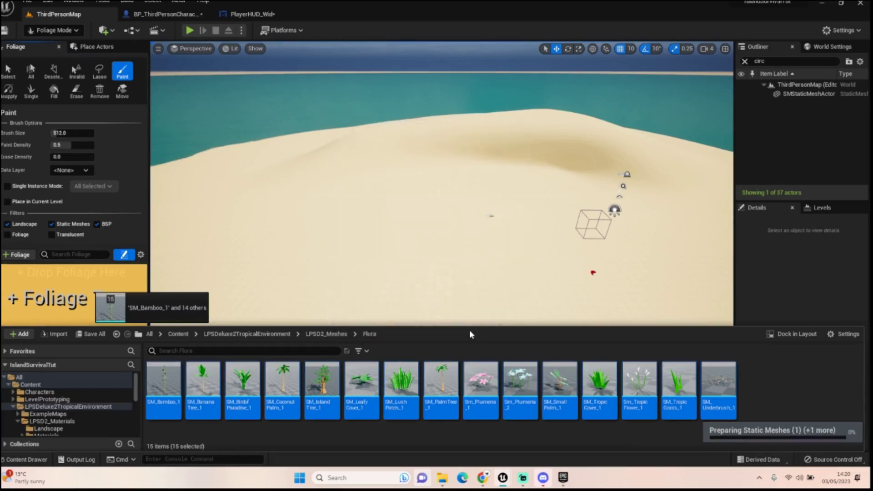
click(470, 332)
click(469, 330)
click(469, 330)
click(468, 330)
click(470, 331)
click(470, 331)
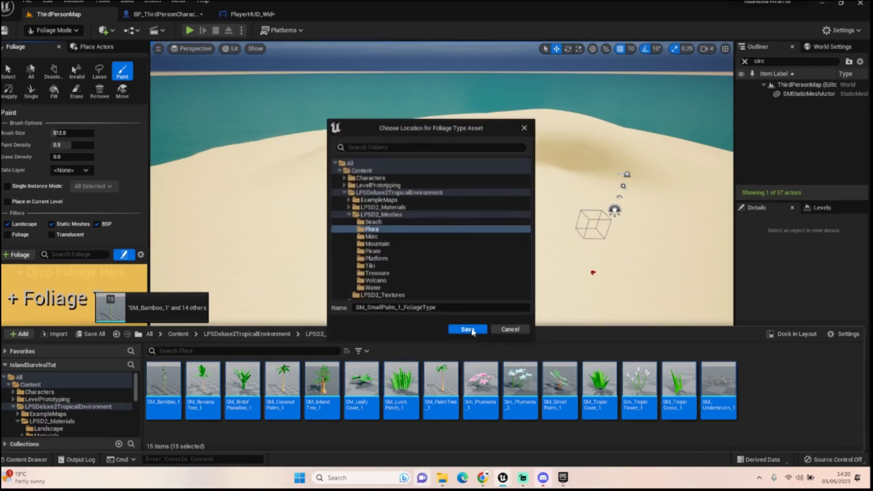
click(472, 331)
click(470, 332)
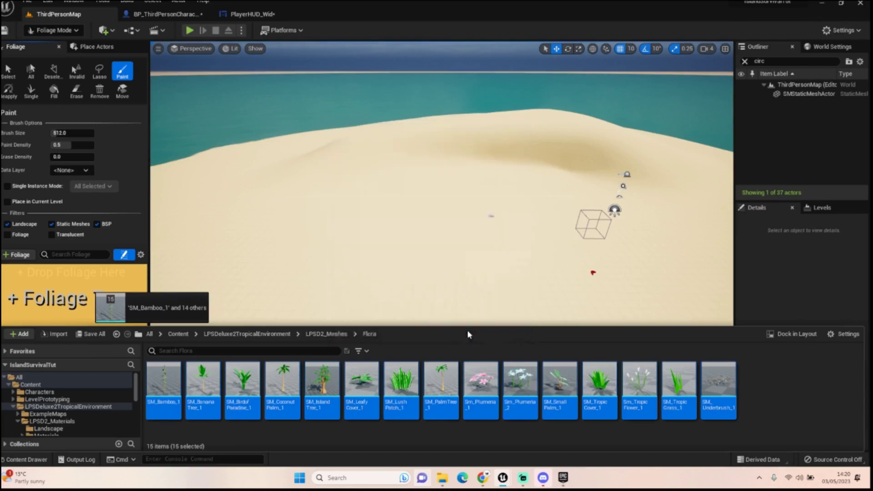
click(469, 331)
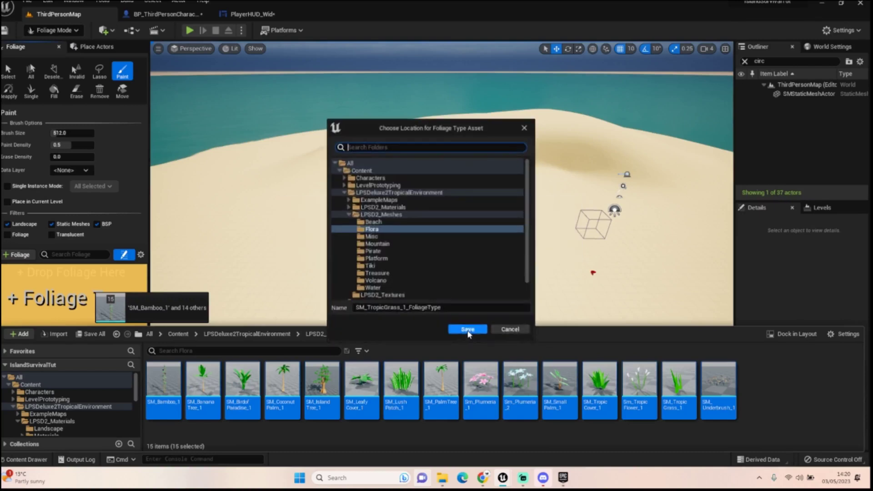
click(468, 330)
click(468, 329)
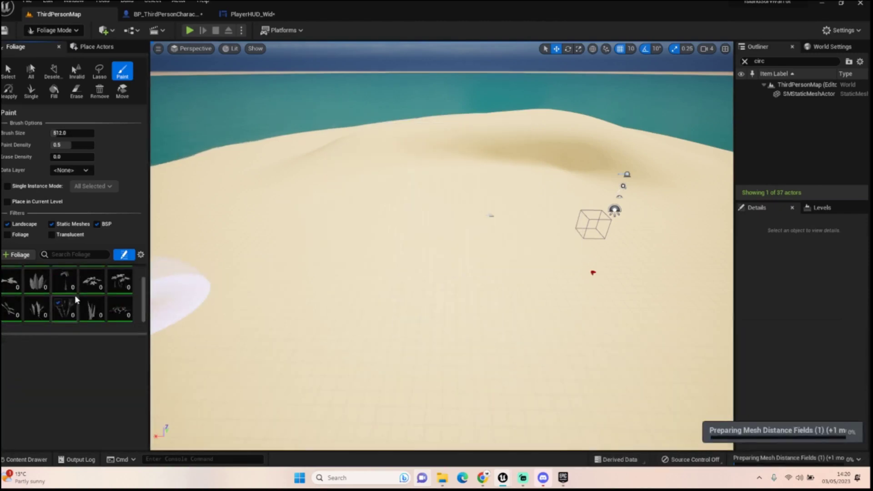
drag(91, 334, 93, 367)
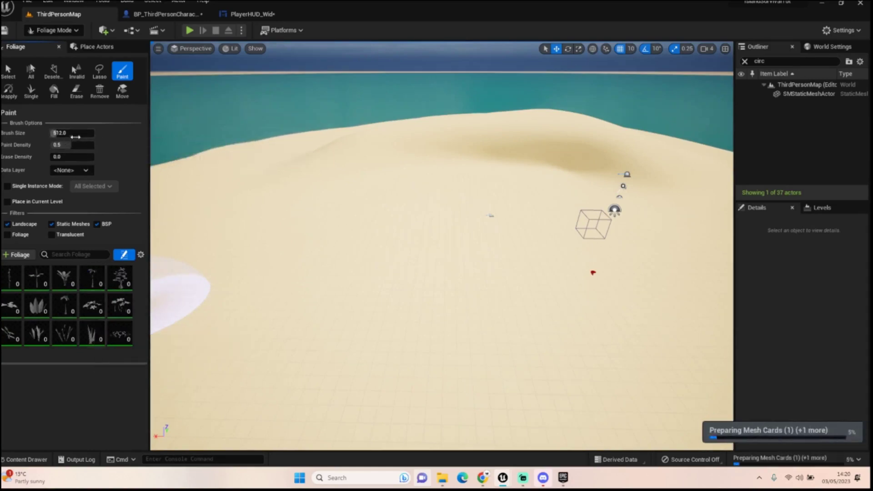
Set the paint density to 0.001, try painting the foliage on the sand, and undo the stroke
click(72, 145)
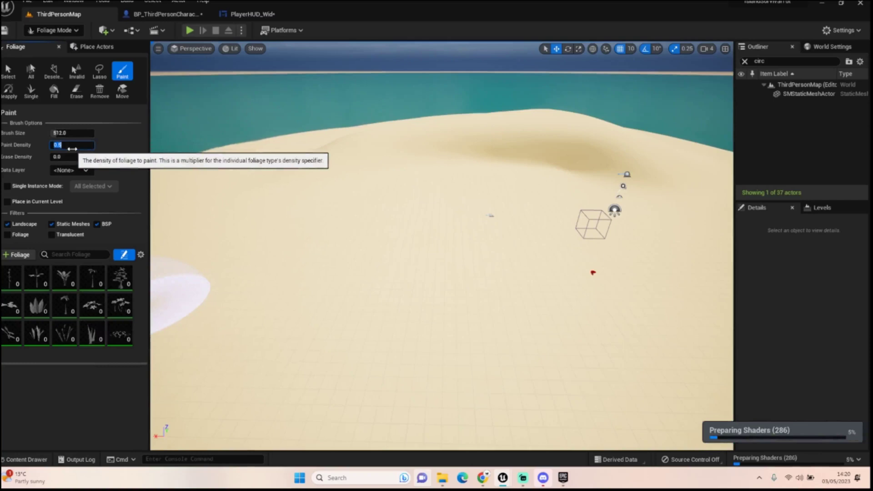
text(0.)
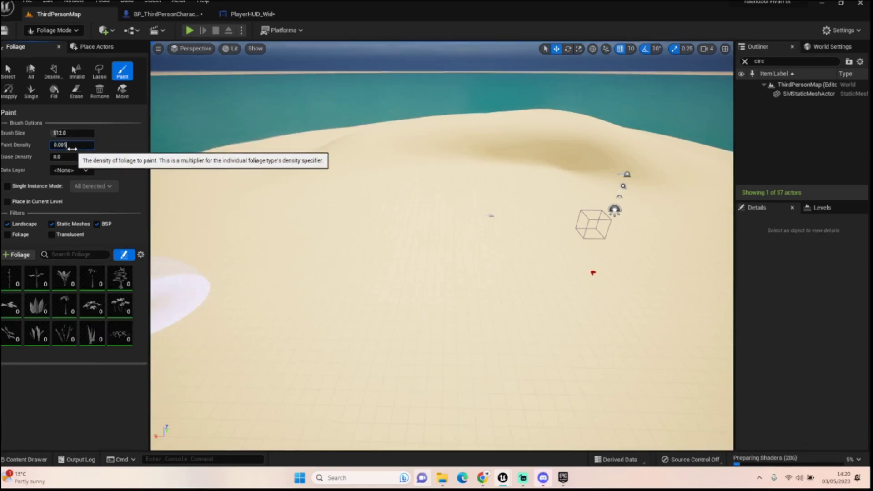
click(454, 260)
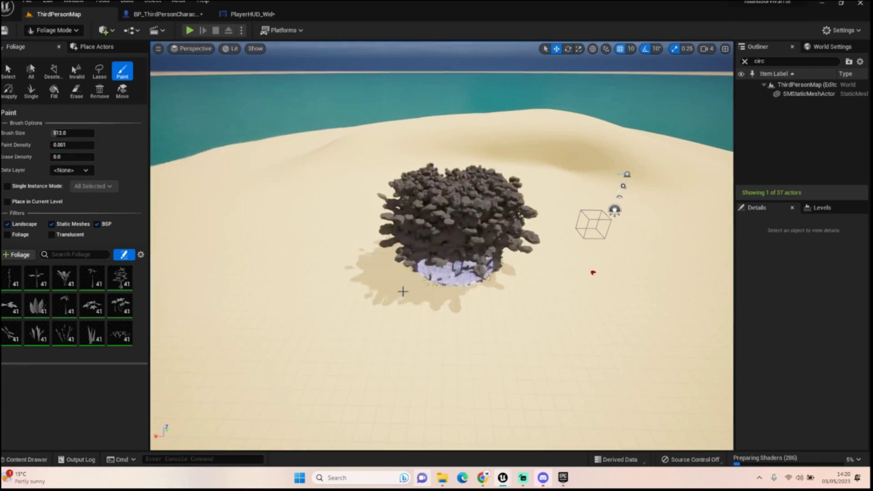
key(ctrl+z)
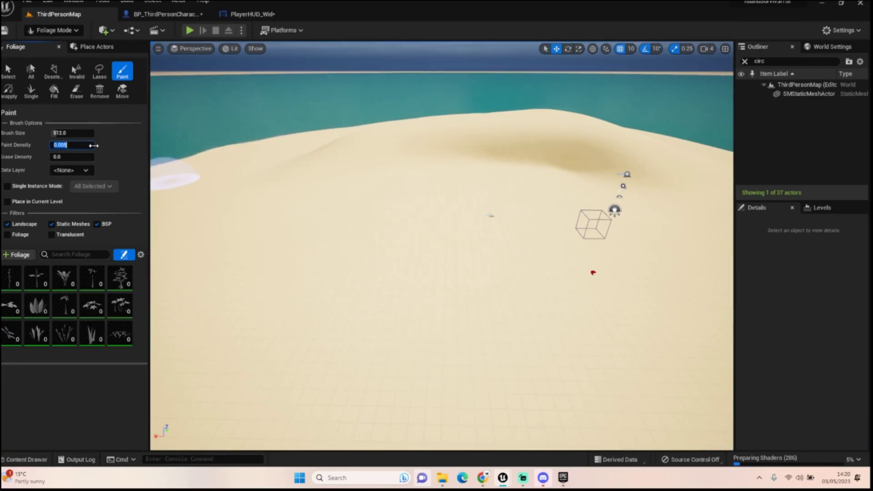
Set the paint density to 0.005, test a short foliage stroke on the sand, and undo it
drag(445, 263, 416, 289)
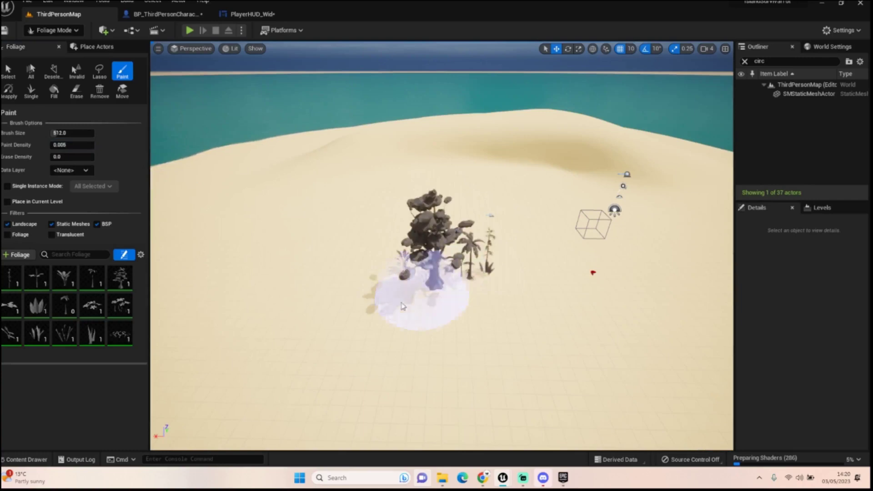
key(ctrl+z)
mouse_move(455, 303)
right_down()
mouse_move(558, 372)
mouse_move(728, 394)
mouse_move(456, 302)
right_up()
key(s)
Compare the foliage types in the palette with the meshes and foliage type assets in the Flora folder
click(58, 299)
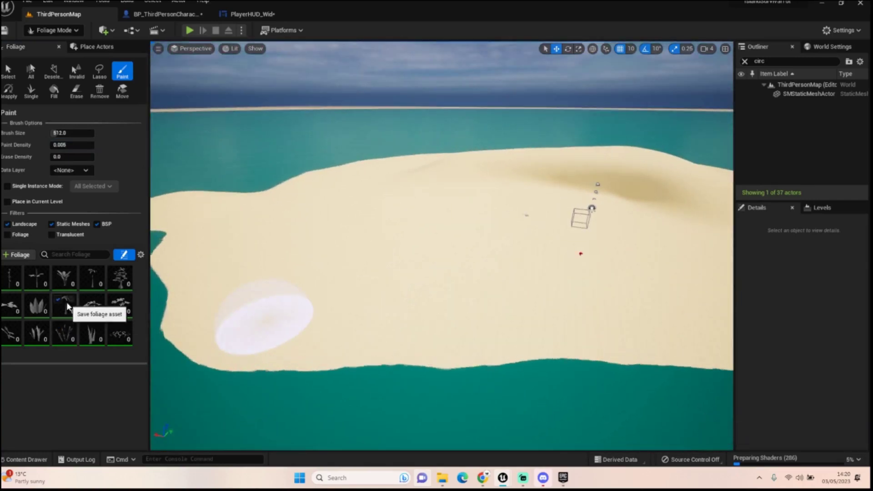
click(116, 336)
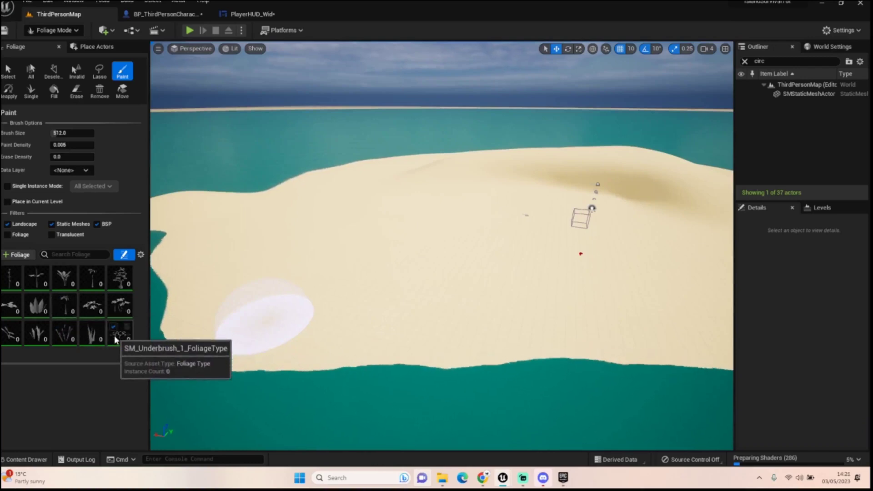
click(25, 460)
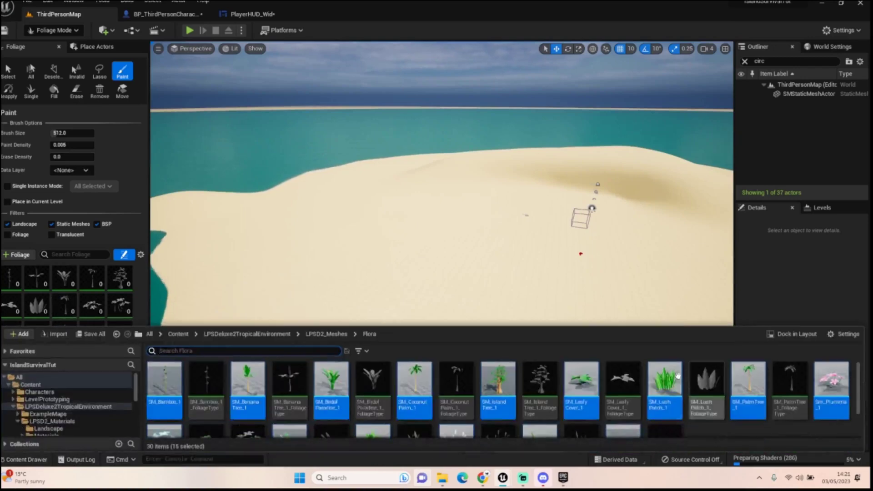
scroll(678, 376, down, 2)
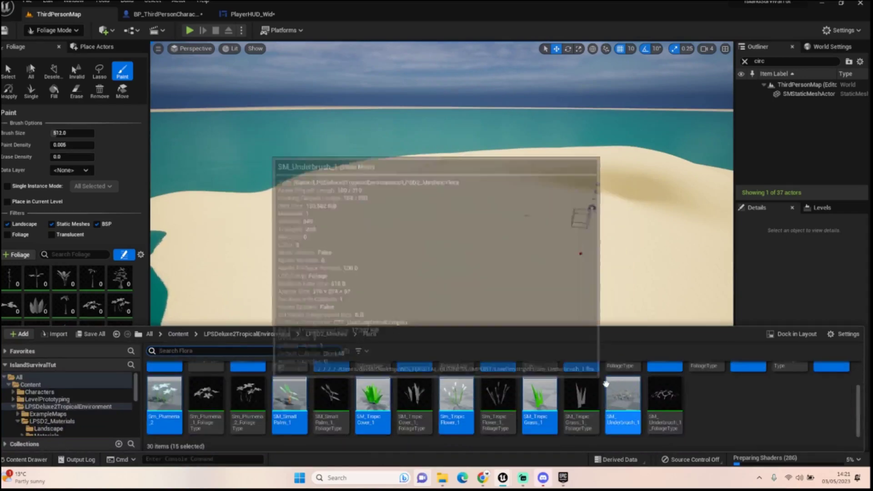
scroll(284, 411, up, 2)
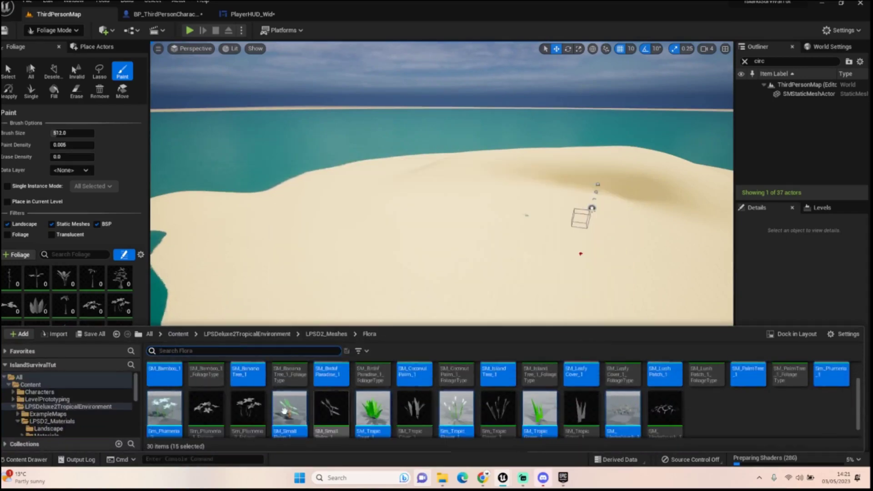
scroll(309, 401, down, 1)
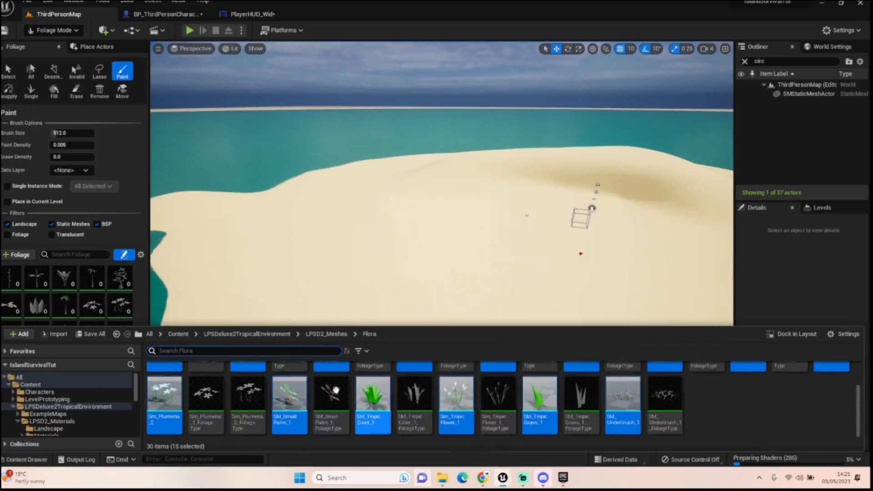
mouse_move(298, 388)
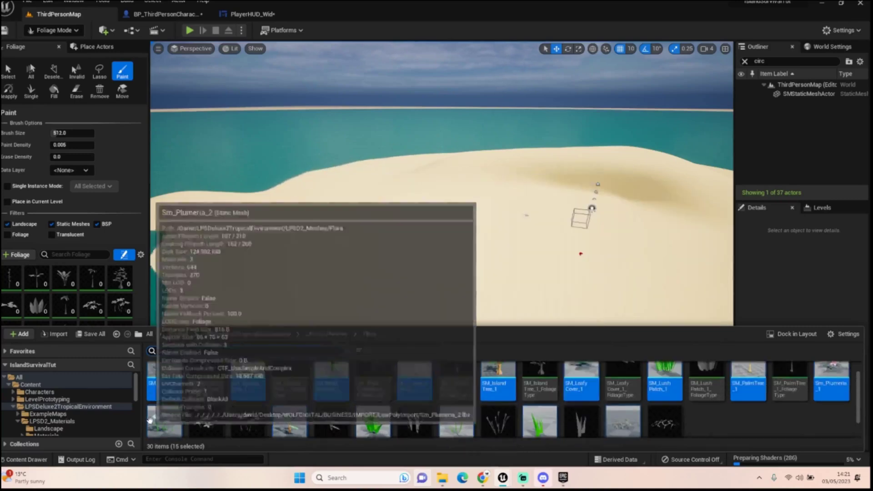
scroll(343, 389, up, 1)
scroll(234, 398, up, 1)
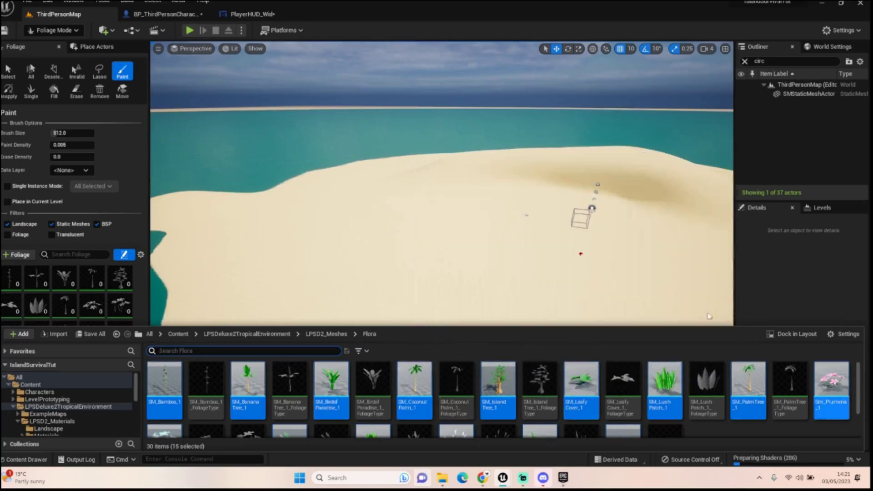
Switch to Landscape mode and show the paint tools with the landscape's material layers
mouse_move(371, 273)
right_down()
mouse_move(464, 344)
mouse_move(444, 255)
mouse_move(457, 319)
mouse_move(432, 304)
right_up()
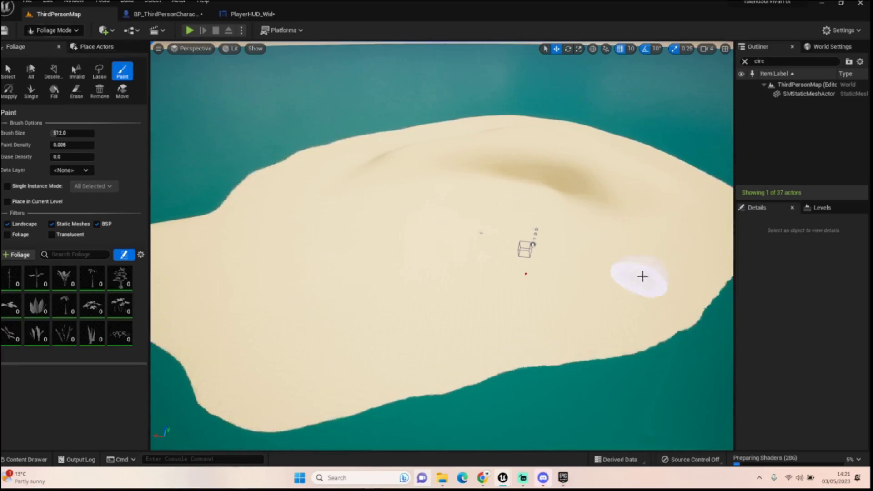
click(76, 30)
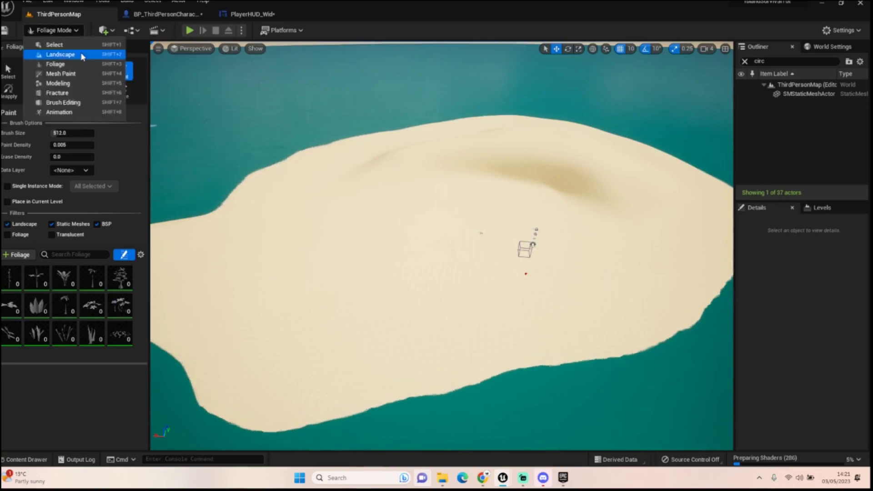
click(50, 55)
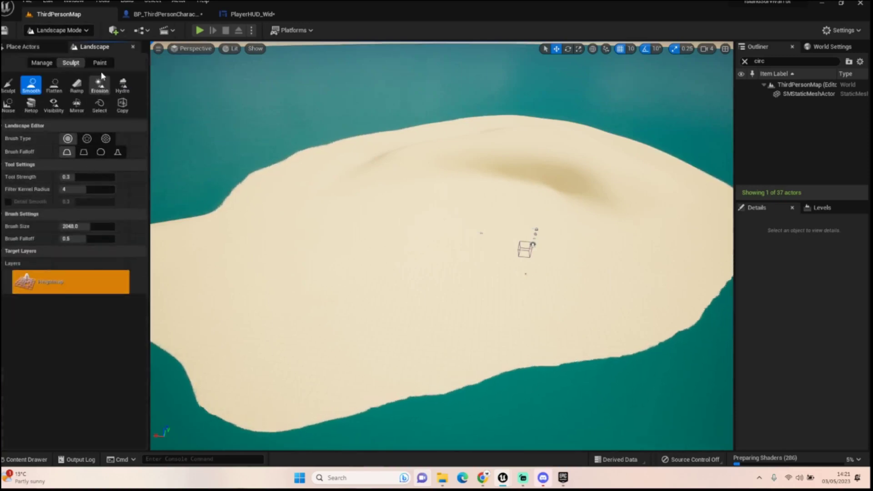
click(100, 62)
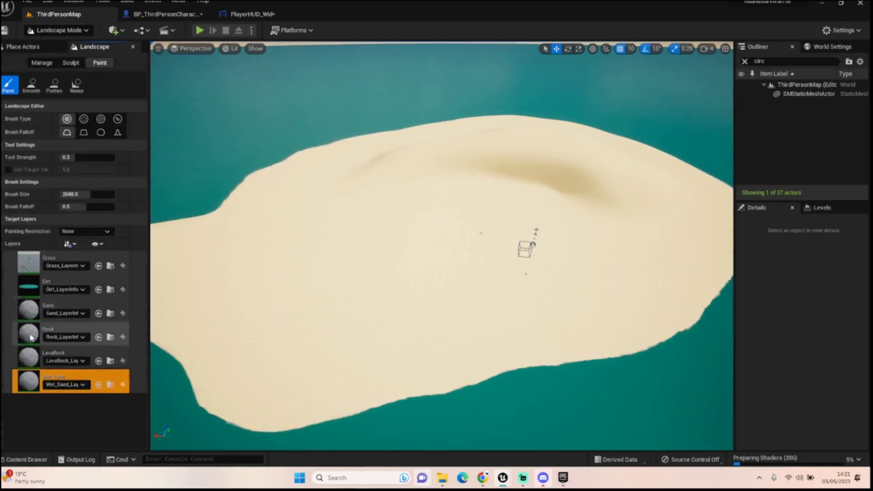
Select the Grass landscape layer and paint it over the island's central hill
click(31, 265)
mouse_move(451, 230)
mouse_down()
mouse_move(441, 241)
mouse_move(391, 251)
mouse_move(493, 241)
mouse_move(376, 247)
mouse_move(336, 234)
mouse_move(357, 207)
mouse_move(333, 213)
mouse_move(321, 269)
mouse_move(373, 254)
mouse_up()
mouse_move(473, 246)
right_down()
mouse_move(514, 236)
mouse_move(497, 248)
mouse_move(628, 148)
mouse_move(515, 142)
mouse_move(603, 140)
mouse_move(540, 113)
mouse_move(510, 218)
right_up()
drag(236, 132, 211, 157)
mouse_move(405, 284)
right_down()
mouse_move(605, 268)
mouse_move(294, 265)
mouse_move(455, 303)
mouse_move(446, 301)
right_up()
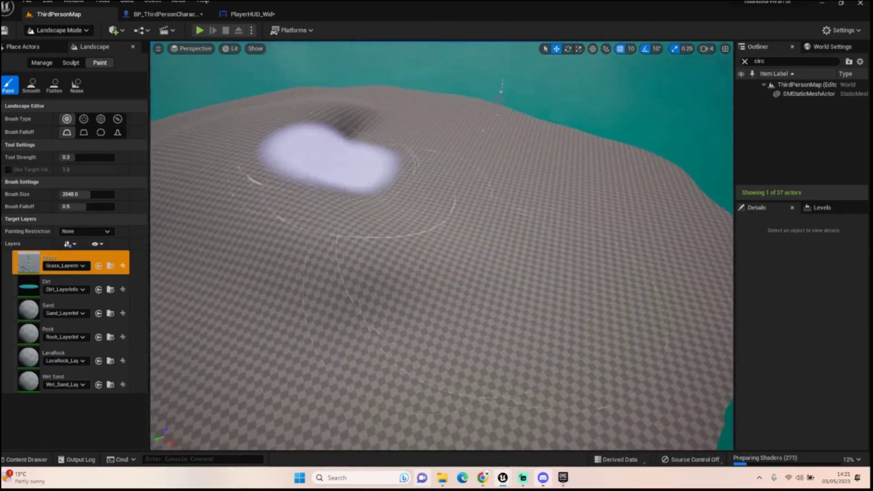
Extend the Grass layer across the hill and down the middle of the island, leaving sand around the coast
mouse_move(408, 260)
right_down()
mouse_move(610, 268)
mouse_move(371, 264)
mouse_move(585, 269)
right_up()
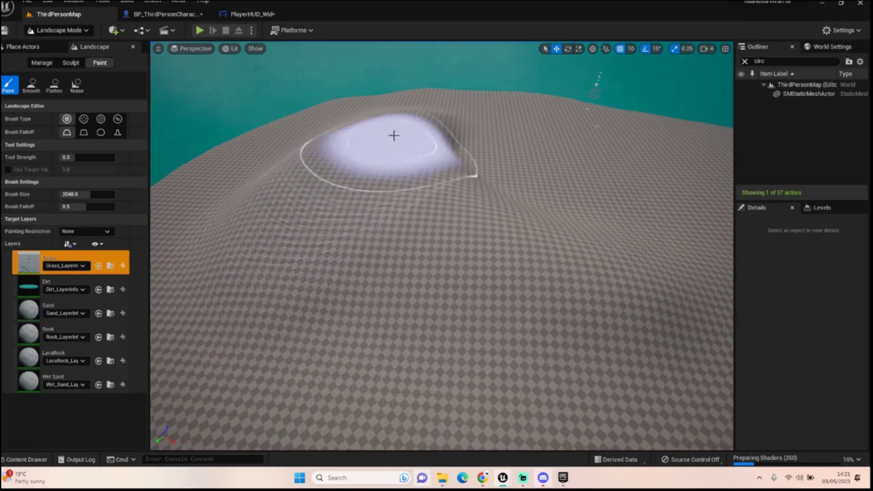
key(s)
right_drag(367, 198, 152, 168)
key(d)
key(d)
mouse_move(532, 255)
right_down()
mouse_move(530, 272)
mouse_move(555, 273)
mouse_move(529, 273)
right_up()
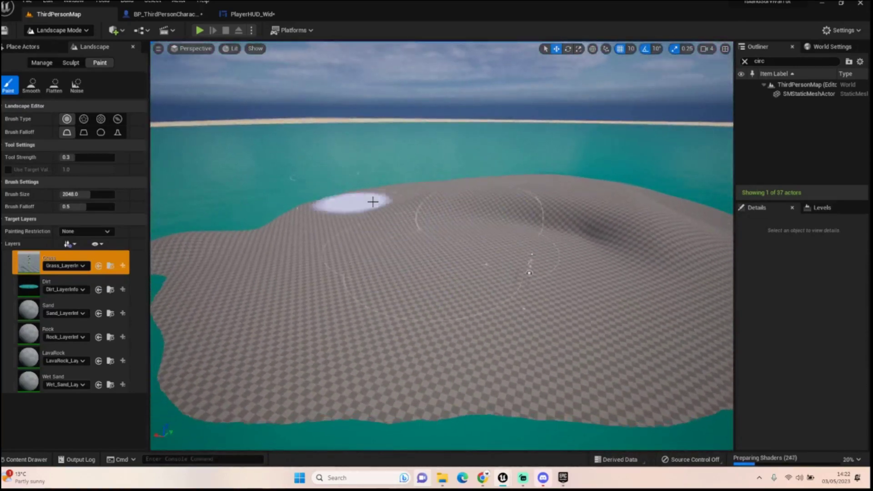
right_drag(503, 299, 509, 323)
right_drag(455, 259, 434, 254)
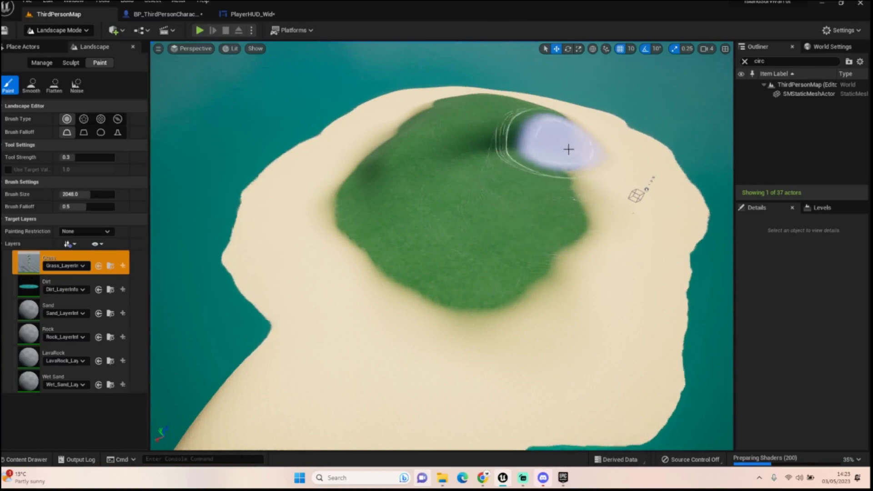
mouse_move(542, 243)
mouse_down()
mouse_move(485, 291)
mouse_move(432, 316)
mouse_move(430, 327)
mouse_move(427, 230)
mouse_move(489, 123)
mouse_up()
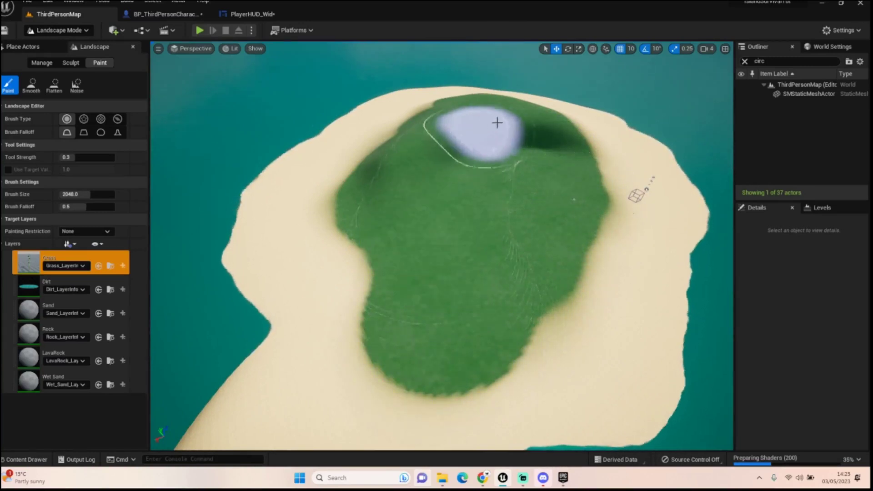
Touch up the Grass layer along the hill's edges, keeping a sandy beach around the whole island
mouse_move(575, 141)
right_down()
mouse_move(489, 175)
mouse_move(469, 141)
mouse_move(491, 137)
right_up()
mouse_move(603, 348)
right_down()
mouse_move(546, 314)
mouse_move(448, 205)
right_up()
mouse_move(484, 218)
mouse_down()
mouse_move(523, 228)
mouse_move(552, 191)
mouse_move(560, 142)
mouse_move(578, 170)
mouse_move(548, 220)
mouse_move(499, 235)
mouse_up()
right_drag(499, 235, 423, 278)
right_drag(527, 143, 214, 400)
mouse_move(441, 245)
right_down()
mouse_move(454, 346)
mouse_move(428, 255)
mouse_move(451, 287)
mouse_move(473, 226)
right_up()
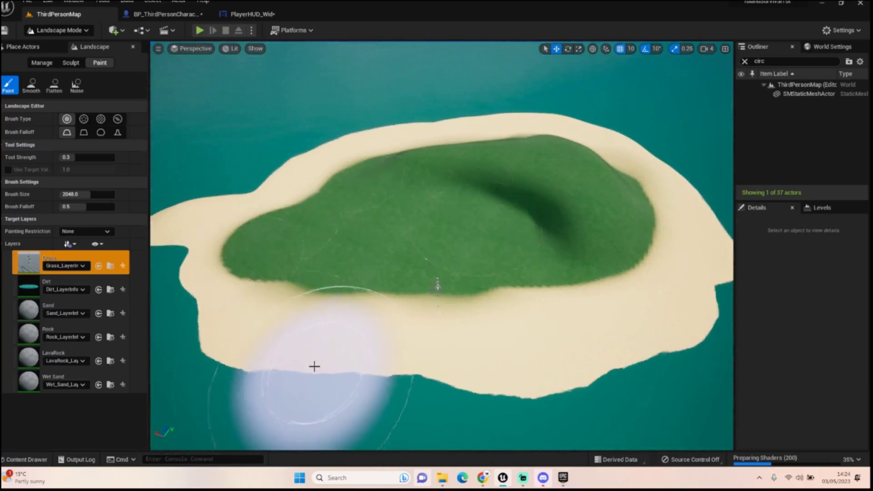
Switch to Foliage mode and paint the mixed tropical foliage across the grassy area at 0.005 density
click(85, 30)
click(52, 61)
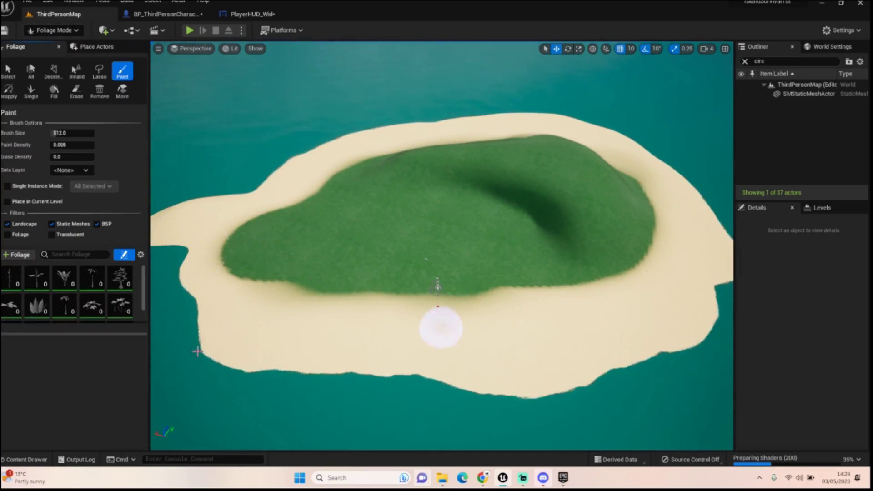
scroll(77, 282, down, 2)
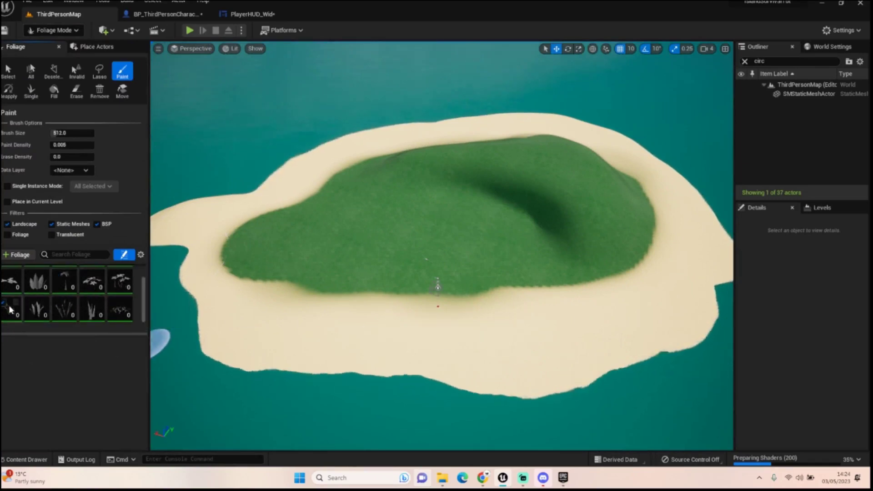
scroll(73, 307, up, 2)
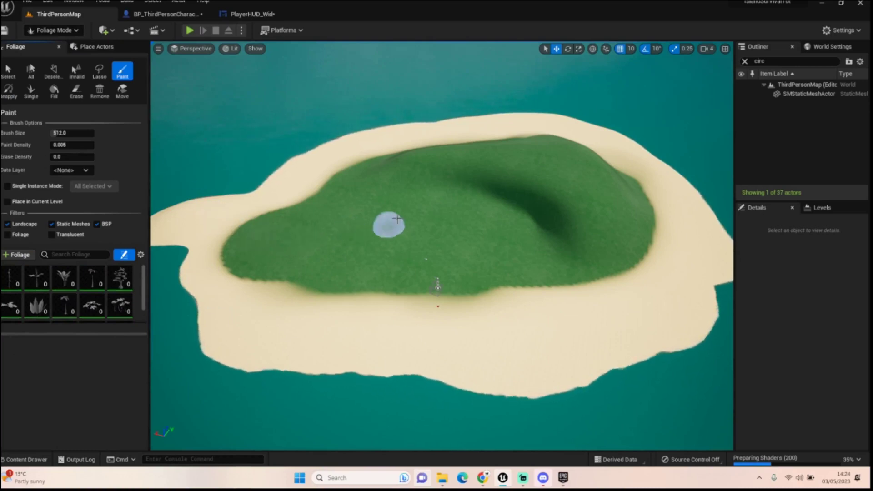
mouse_move(435, 227)
mouse_down()
mouse_move(417, 246)
mouse_move(272, 250)
mouse_up()
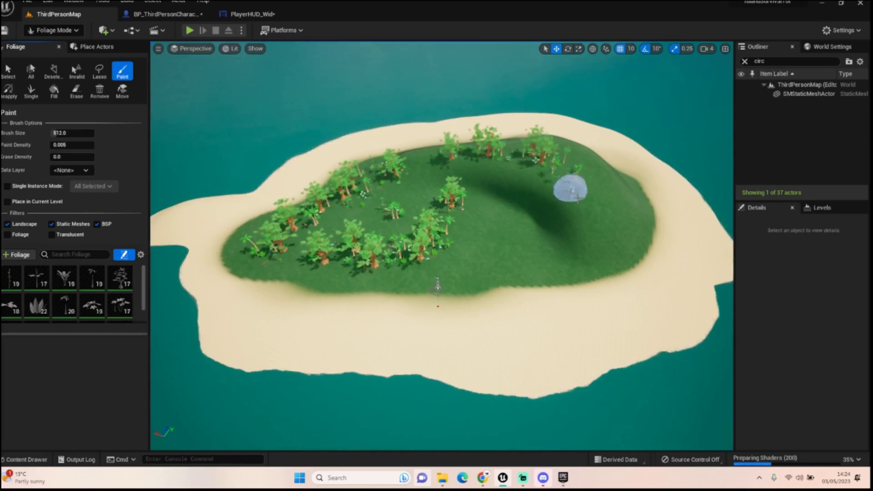
mouse_move(603, 214)
mouse_down()
mouse_move(562, 233)
mouse_move(490, 205)
mouse_move(494, 266)
mouse_up()
Paint more mixed foliage over the bare grass around the hollow and toward the grass edge
right_drag(491, 221, 518, 191)
key(w)
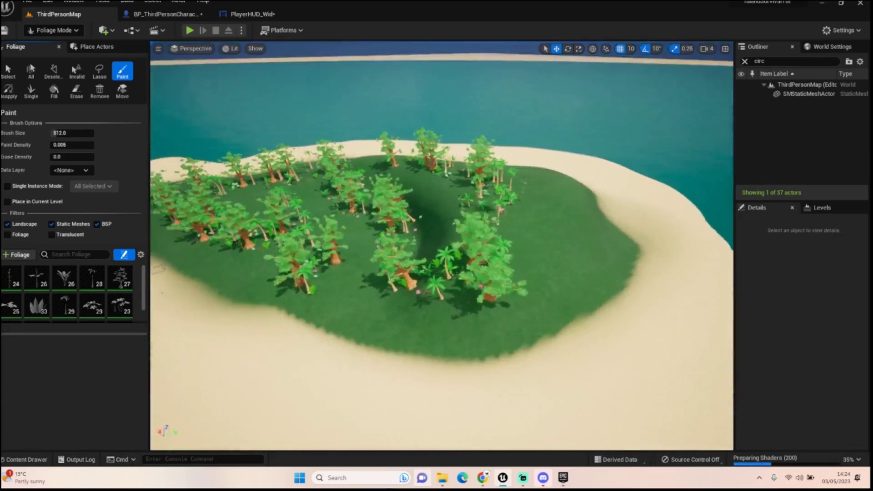
right_drag(575, 194, 585, 193)
mouse_move(566, 188)
mouse_down()
mouse_move(585, 224)
mouse_move(546, 267)
mouse_move(550, 237)
mouse_up()
mouse_move(550, 236)
right_down()
mouse_move(564, 237)
mouse_move(596, 210)
right_up()
key(d)
mouse_move(651, 246)
mouse_down()
mouse_move(653, 283)
mouse_move(526, 248)
mouse_move(426, 269)
mouse_move(586, 275)
mouse_up()
mouse_move(586, 274)
right_down()
mouse_move(574, 273)
mouse_move(591, 237)
mouse_move(646, 291)
mouse_move(433, 218)
right_up()
key(a)
key(s)
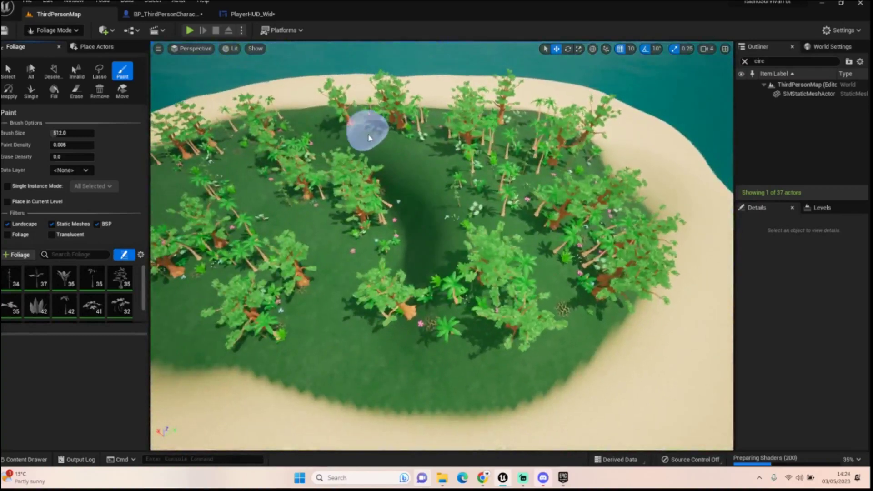
Fill the sparse patches between the existing trees with additional mixed foliage
click(367, 133)
click(436, 169)
mouse_move(321, 224)
mouse_down()
mouse_move(279, 220)
mouse_move(226, 168)
mouse_up()
mouse_move(226, 168)
right_down()
mouse_move(353, 252)
mouse_move(295, 205)
right_up()
right_drag(206, 322, 288, 236)
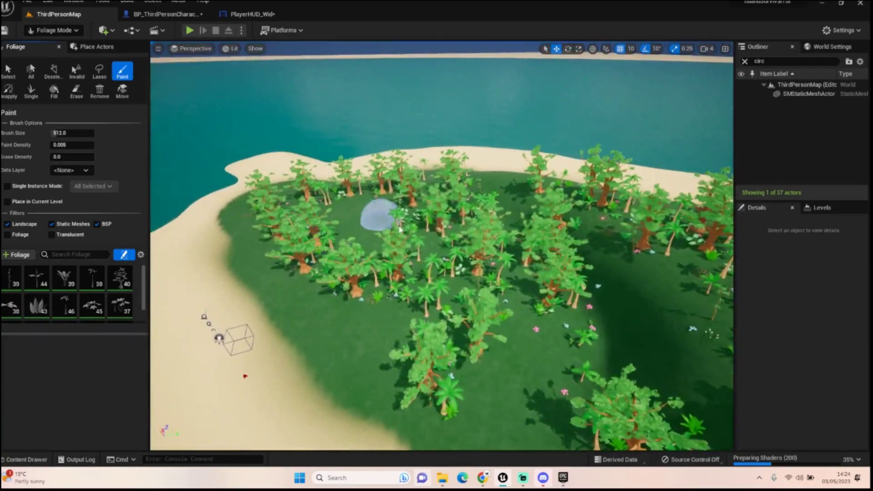
click(510, 178)
right_drag(528, 250, 494, 328)
drag(446, 336, 425, 353)
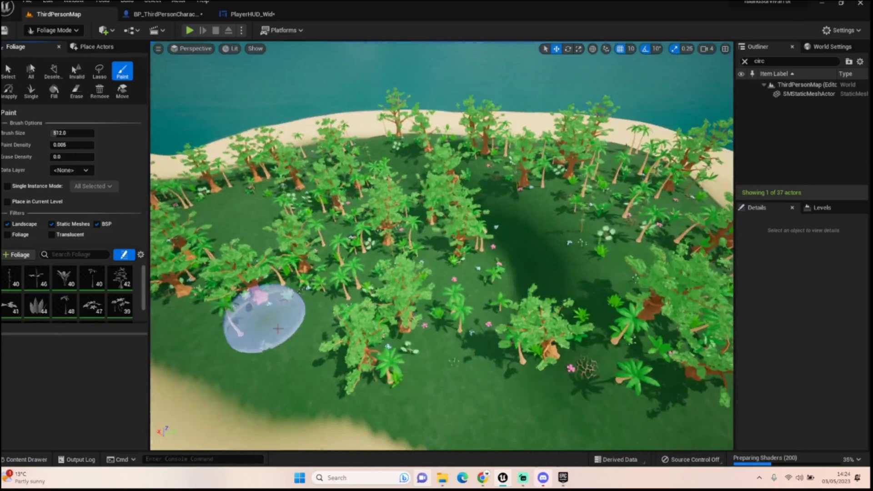
Add foliage to the last open grass spots near the forest edge and beside the hollow
click(278, 329)
click(619, 265)
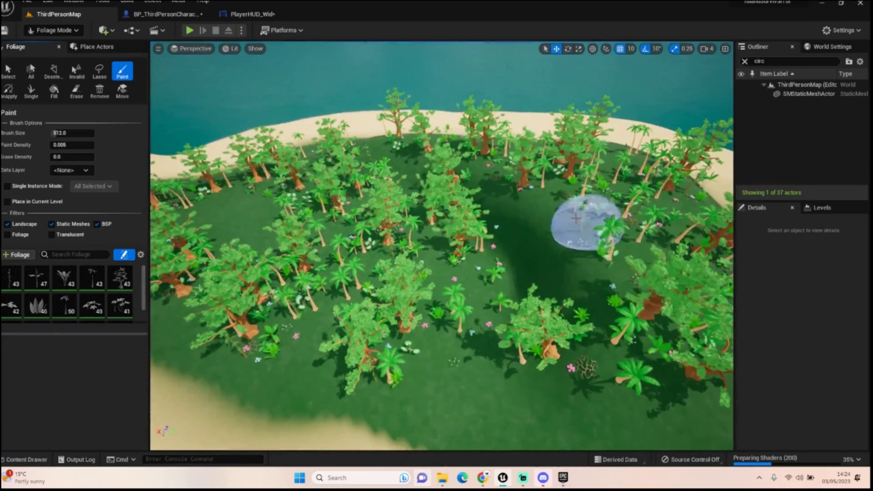
click(581, 207)
mouse_move(581, 205)
right_down()
mouse_move(677, 286)
mouse_move(618, 182)
mouse_move(514, 169)
mouse_move(532, 176)
right_up()
key(s)
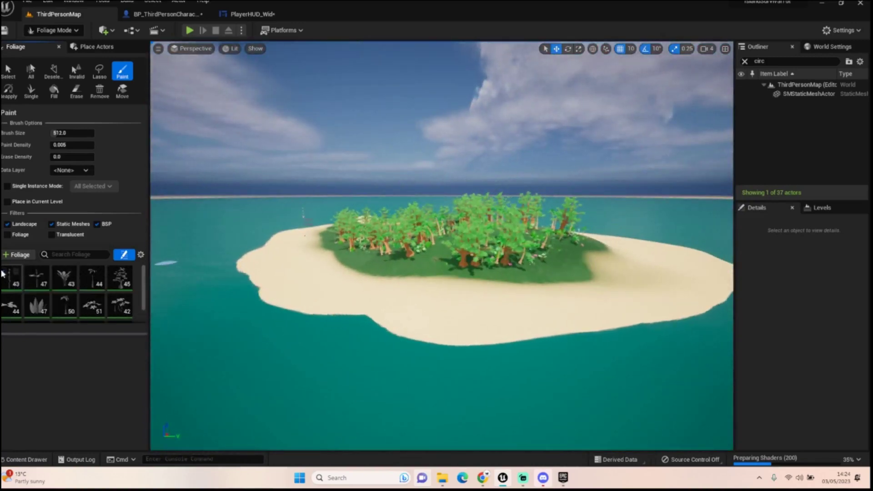
Select all foliage types in the palette and deactivate them for painting
click(17, 282)
scroll(110, 318, down, 1)
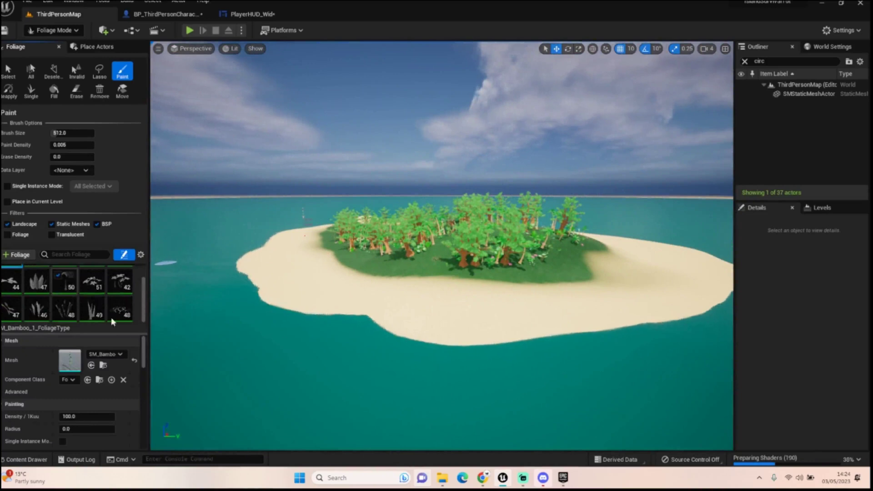
shift+click(109, 311)
scroll(110, 311, up, 1)
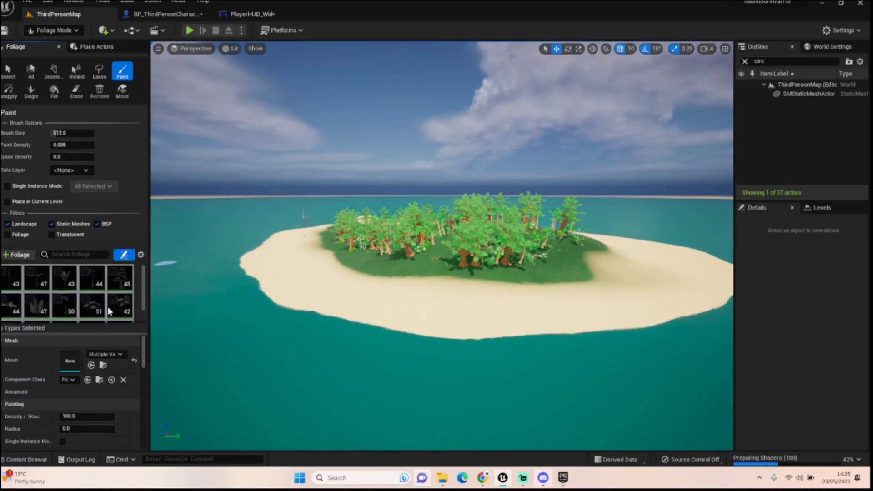
click(85, 272)
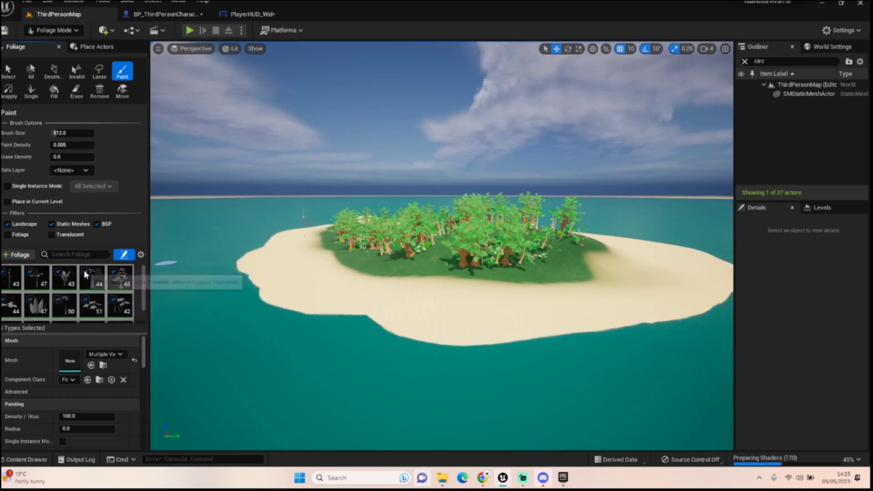
Activate only the SM_CoconutPalm_1 and SM_PalmTree_1 foliage types for painting
click(97, 285)
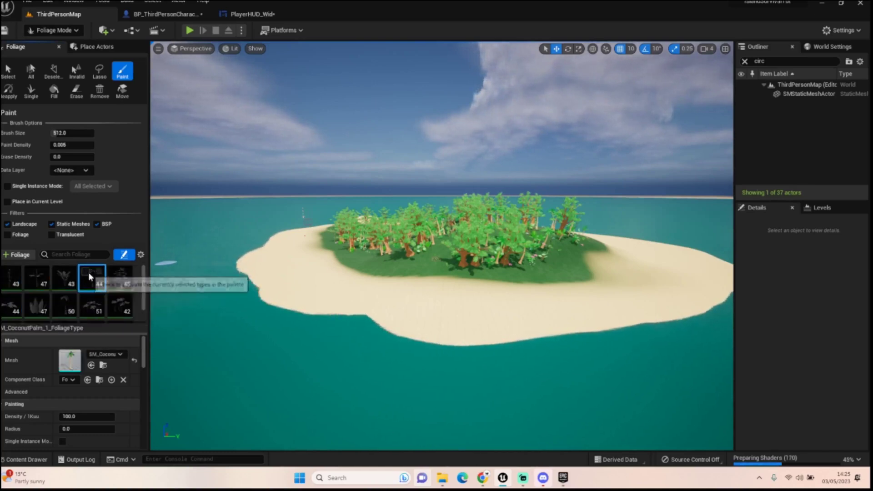
click(63, 306)
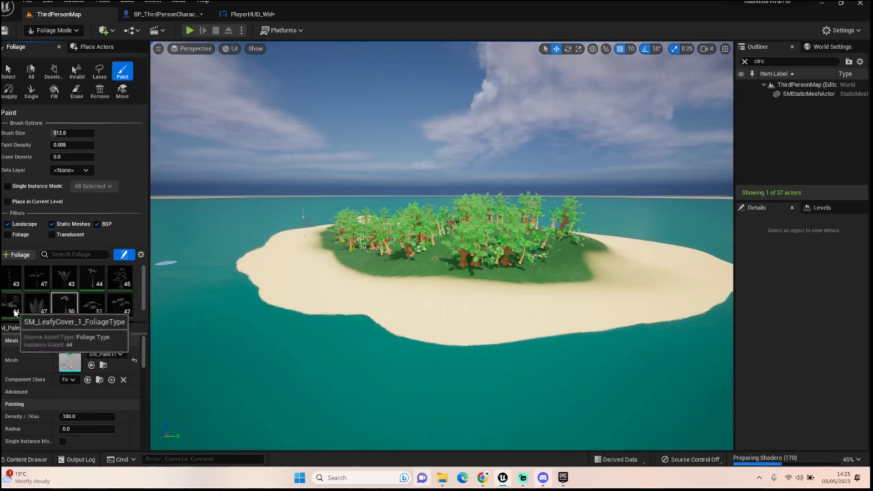
scroll(110, 318, down, 2)
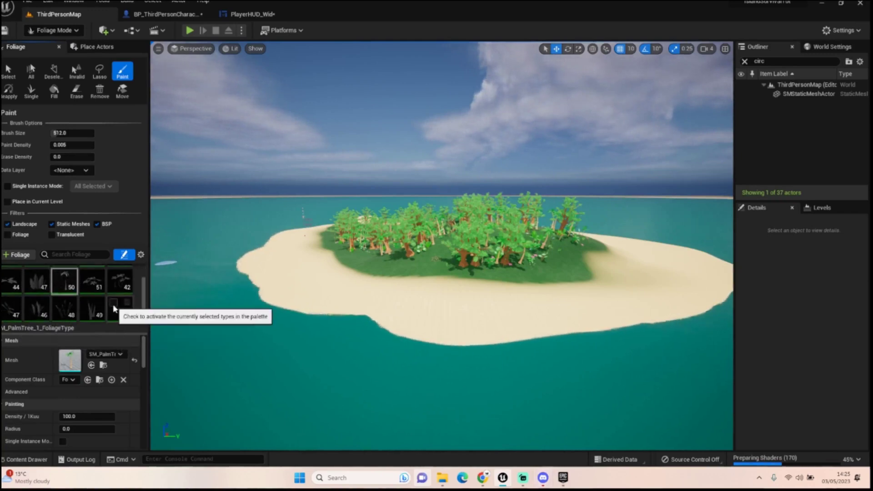
scroll(116, 309, up, 2)
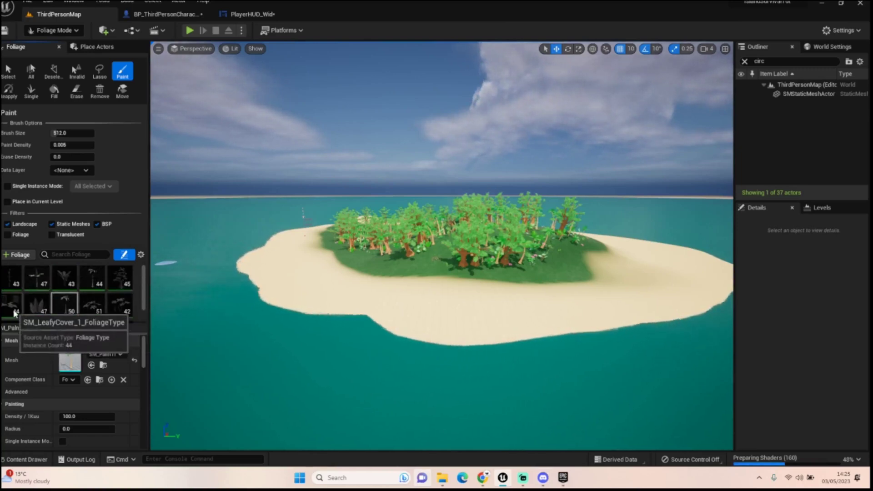
scroll(74, 293, down, 1)
scroll(74, 293, down, 1)
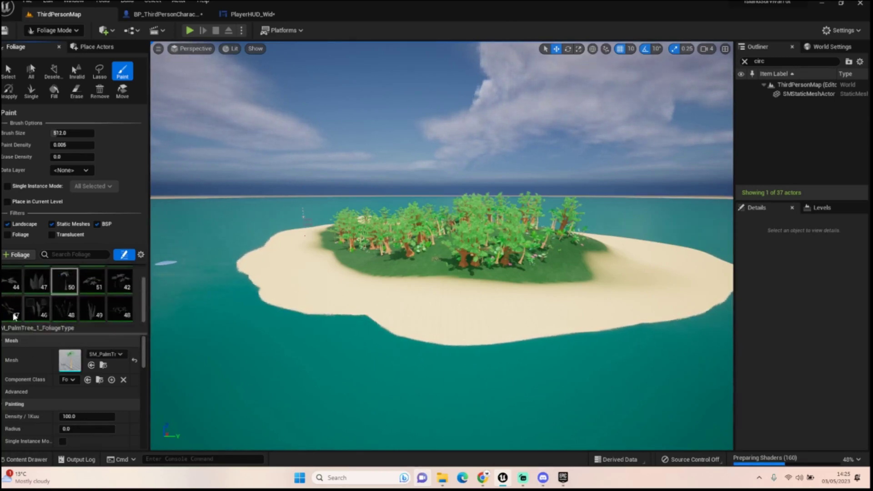
Set the paint density to 0.0001 and place a few scattered palms on the sandy beach
key(w)
mouse_move(504, 306)
right_down()
mouse_move(503, 350)
mouse_move(503, 314)
mouse_move(546, 314)
mouse_move(432, 314)
mouse_move(427, 346)
mouse_move(482, 341)
mouse_move(409, 346)
right_up()
key(w)
key(w)
key(d)
key(s)
right_drag(423, 230, 219, 226)
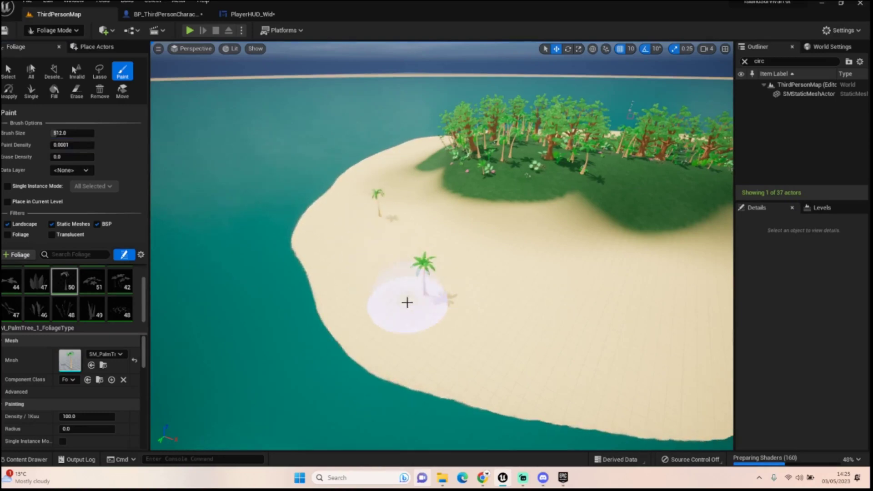
click(680, 346)
mouse_move(582, 348)
right_down()
mouse_move(668, 364)
mouse_move(577, 341)
right_up()
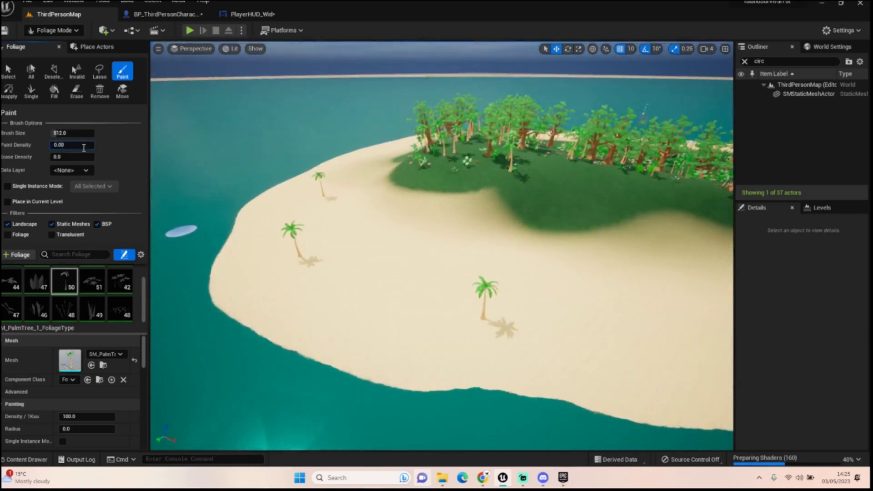
Set the paint density to 0.0005 and scatter palms across the wide beach beside the grass
text(005)
key(Return)
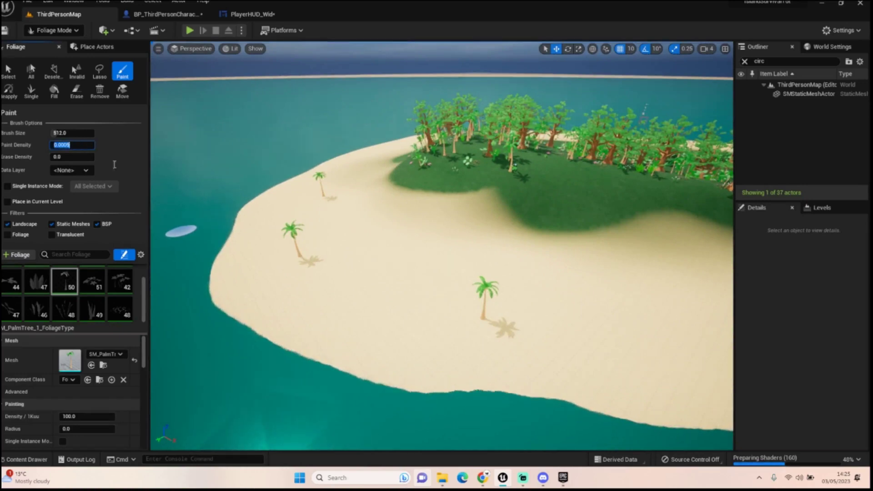
click(380, 301)
right_drag(536, 329, 673, 330)
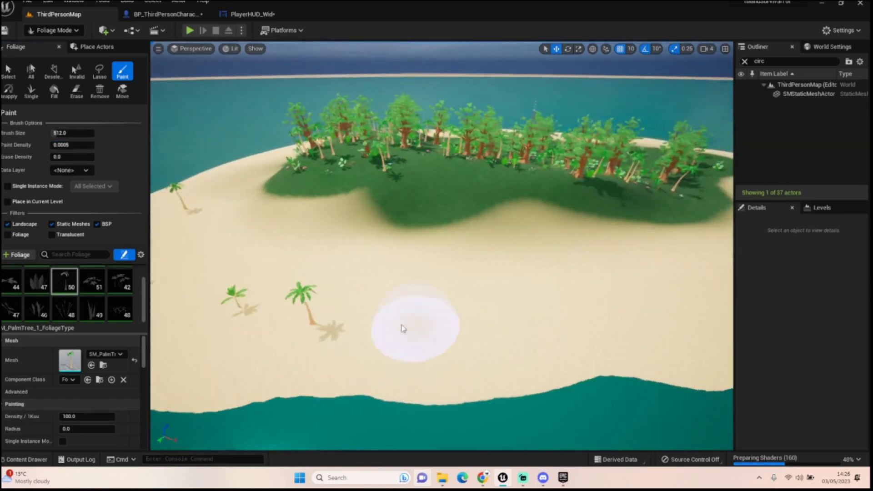
click(556, 331)
mouse_move(429, 269)
mouse_down()
mouse_move(544, 332)
mouse_move(684, 300)
mouse_move(493, 228)
mouse_move(301, 265)
mouse_up()
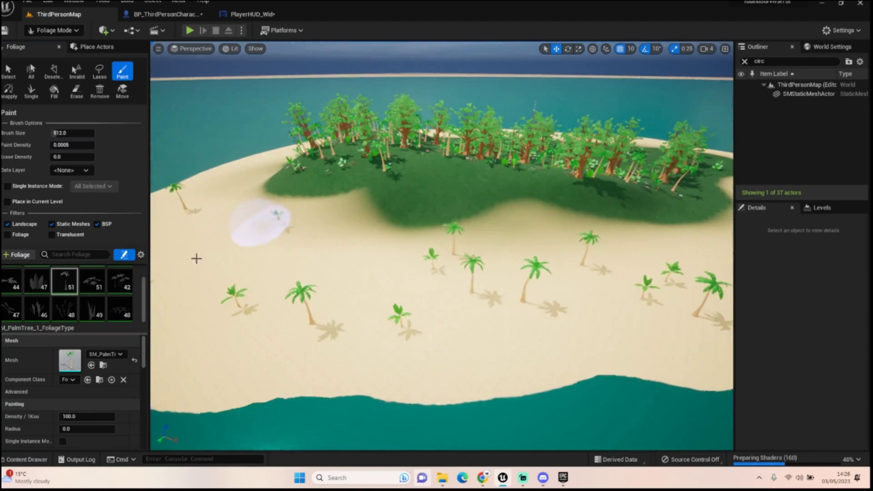
Continue scattering palms along the next stretch of beach around the grassy area
right_drag(413, 283, 539, 256)
right_drag(460, 269, 403, 241)
mouse_move(402, 242)
mouse_down()
mouse_move(439, 263)
mouse_move(637, 244)
mouse_move(586, 231)
mouse_move(718, 207)
mouse_move(728, 229)
mouse_move(629, 234)
mouse_up()
mouse_move(629, 235)
right_down()
mouse_move(617, 220)
mouse_move(559, 213)
mouse_move(524, 237)
mouse_move(449, 255)
right_up()
key(d)
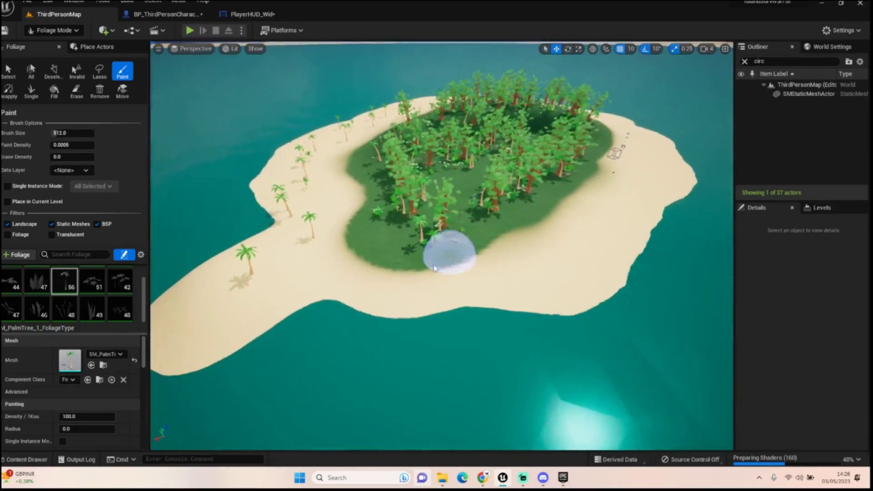
Try painting palms on the sand spit and along the adjoining shoreline, and undo both strokes
click(209, 299)
mouse_move(336, 289)
mouse_down()
mouse_move(525, 291)
mouse_move(646, 193)
mouse_move(376, 323)
mouse_up()
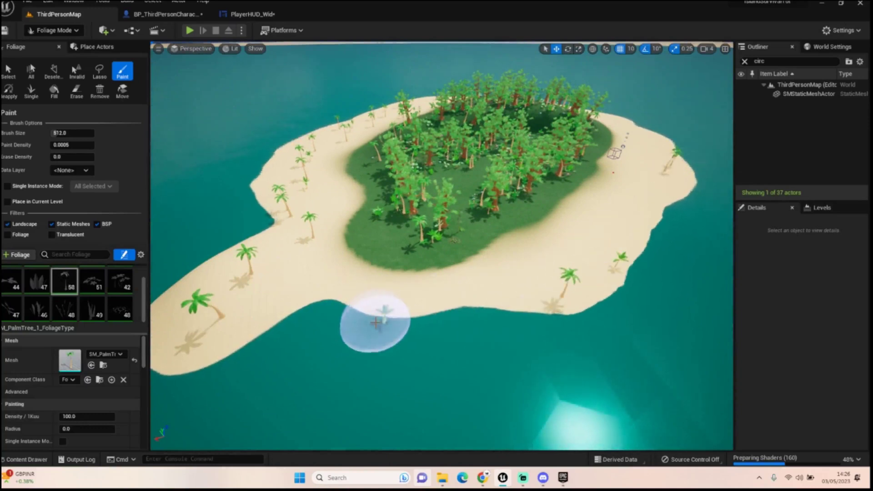
key(ctrl+z)
key(ctrl+z)
Scatter palms from the sand spit along the long beach on that side of the grassy area
mouse_move(194, 328)
mouse_down()
mouse_move(321, 269)
mouse_move(415, 302)
mouse_move(539, 299)
mouse_move(615, 256)
mouse_move(647, 220)
mouse_move(669, 166)
mouse_move(655, 160)
mouse_move(637, 188)
mouse_move(523, 253)
mouse_move(526, 287)
mouse_move(599, 189)
mouse_up()
mouse_move(572, 205)
right_down()
mouse_move(578, 180)
mouse_move(626, 140)
mouse_move(528, 173)
mouse_move(559, 182)
mouse_move(546, 218)
mouse_move(467, 221)
mouse_move(609, 217)
right_up()
key(w)
key(d)
key(s)
click(448, 229)
mouse_move(487, 217)
mouse_down()
mouse_move(511, 215)
mouse_move(571, 160)
mouse_move(568, 123)
mouse_move(572, 138)
mouse_move(497, 205)
mouse_move(551, 219)
mouse_move(445, 195)
mouse_move(253, 237)
mouse_up()
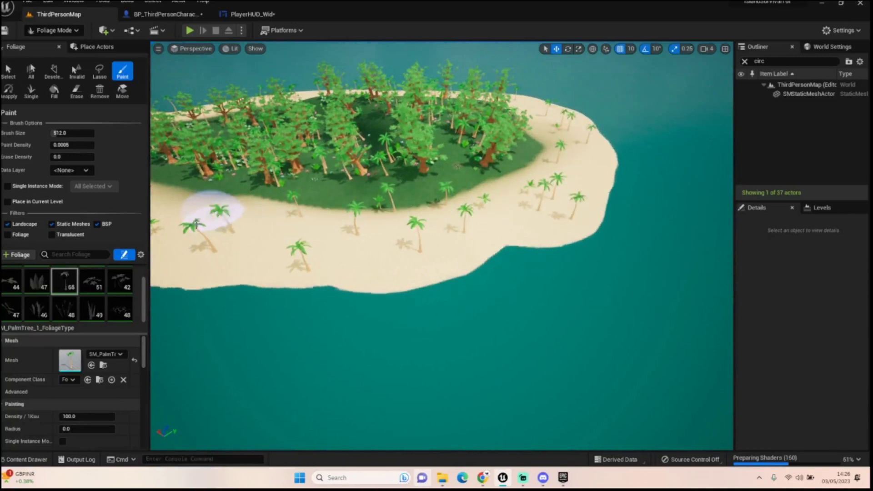
Add a few more palms to the sparse sand between the grass and the wide end's shoreline
key(w)
mouse_move(412, 220)
right_down()
mouse_move(459, 164)
mouse_move(410, 191)
mouse_move(359, 237)
mouse_move(328, 241)
mouse_move(346, 246)
right_up()
key(s)
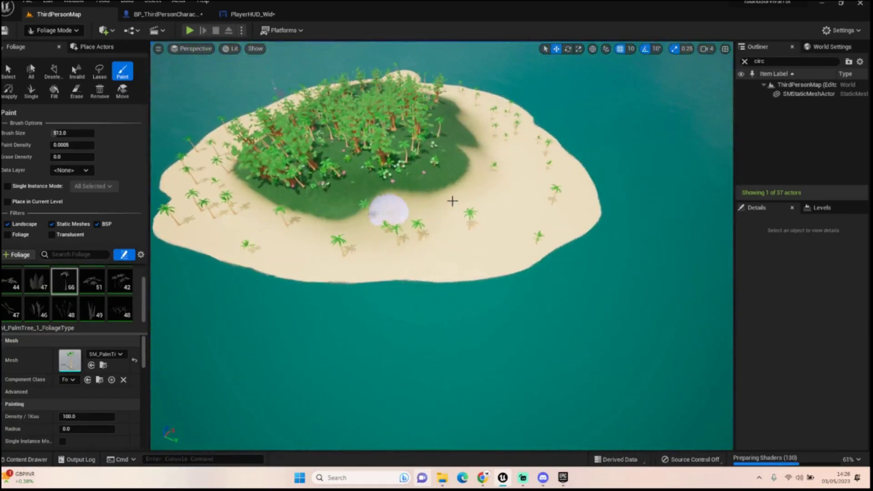
key(w)
mouse_move(454, 254)
right_down()
mouse_move(486, 282)
mouse_move(514, 227)
mouse_move(460, 218)
mouse_move(450, 195)
mouse_move(457, 259)
right_up()
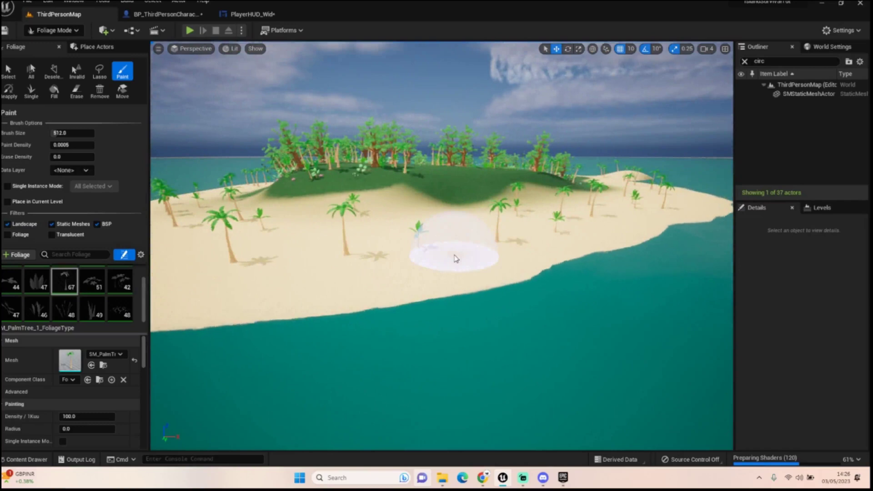
drag(462, 251, 504, 246)
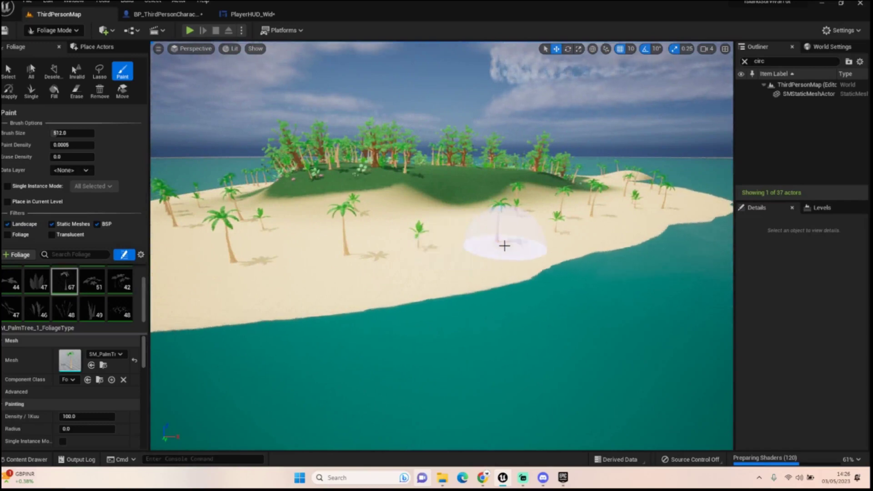
Examine the island's forest and beach palms from several sides and distances
mouse_move(533, 245)
right_down()
mouse_move(514, 278)
mouse_move(505, 346)
mouse_move(483, 246)
mouse_move(482, 305)
mouse_move(514, 246)
right_up()
key(w)
key(s)
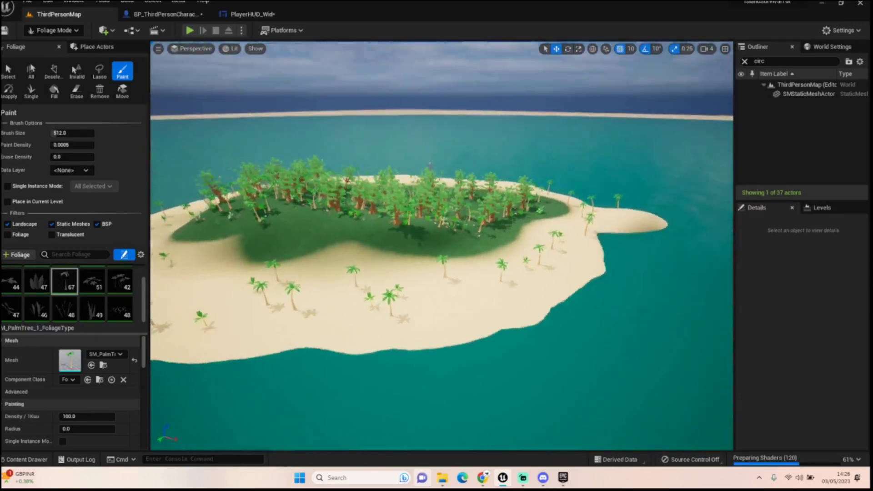
scroll(533, 239, up, 3)
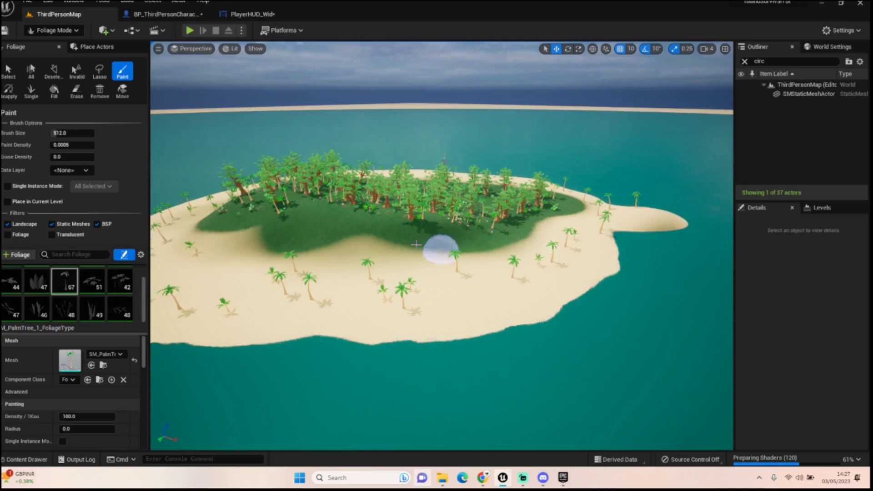
right_drag(407, 228, 357, 273)
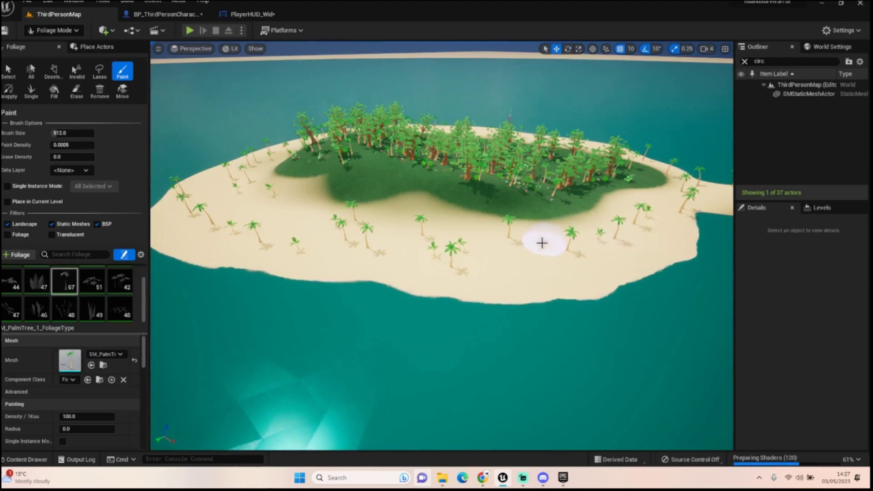
mouse_move(176, 345)
right_down()
mouse_move(227, 337)
mouse_move(223, 313)
mouse_move(173, 318)
mouse_move(170, 346)
mouse_move(154, 346)
right_up()
key(w)
key(s)
key(d)
key(w)
right_drag(468, 319, 468, 282)
key(s)
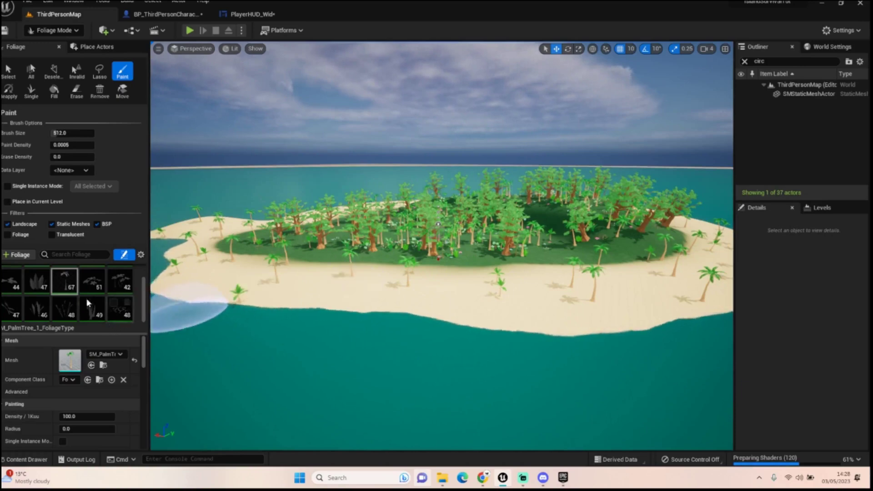
right_drag(337, 286, 528, 291)
key(a)
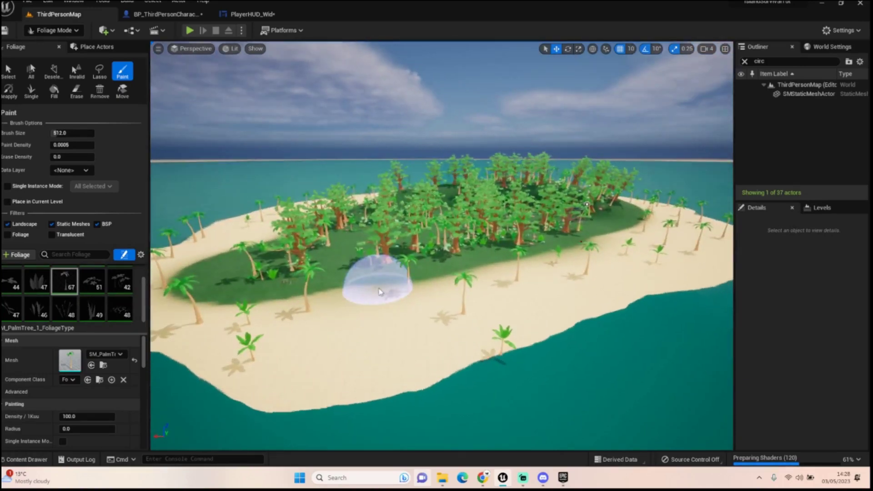